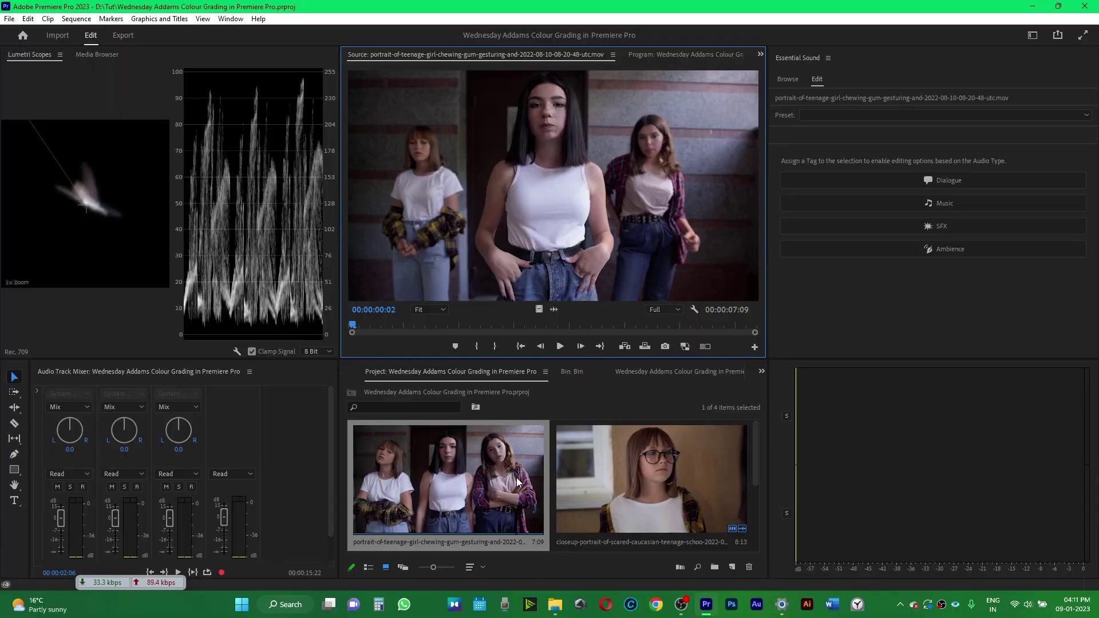
# Preview the chewing-gum and closeup teen-girl clips, then bring up the timeline and reference-stills bin
pyautogui.press('space')
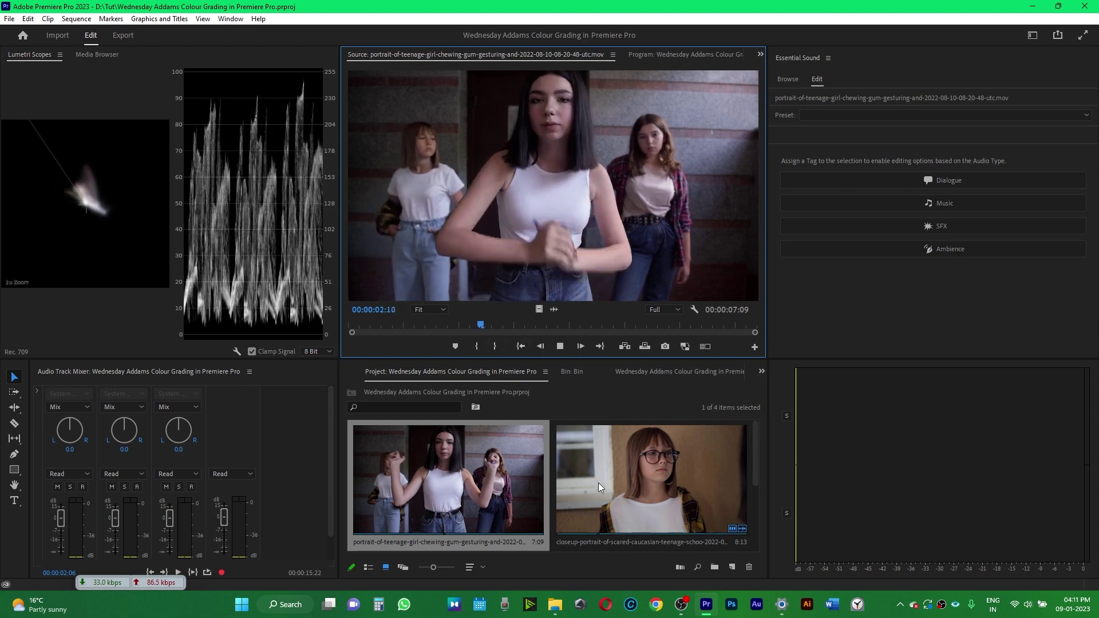
pyautogui.doubleClick(608, 499)
pyautogui.press('Home')
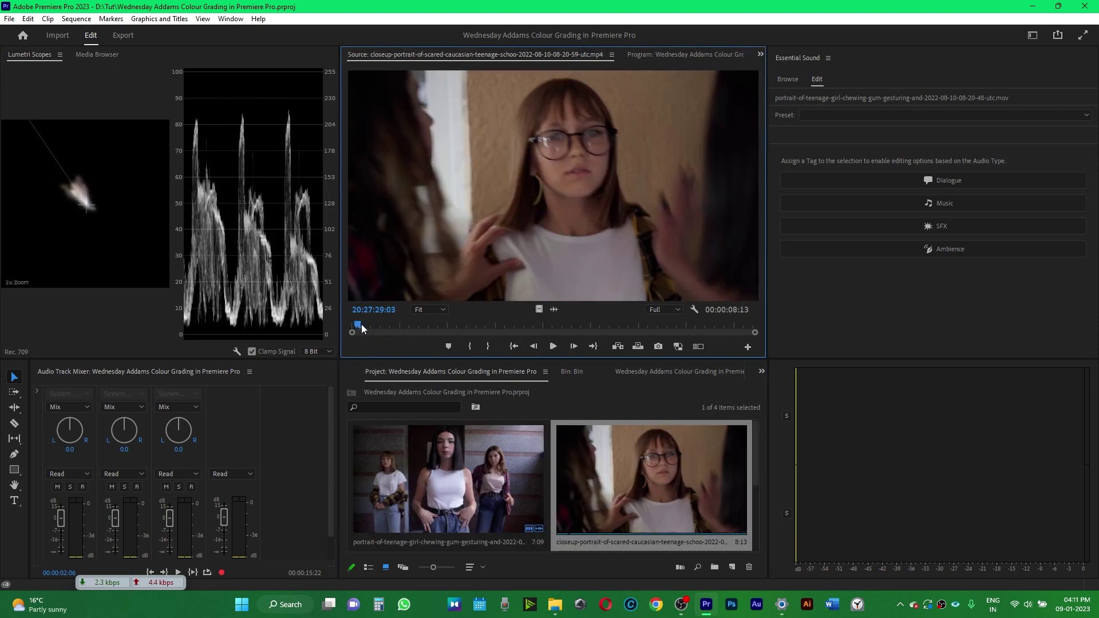
pyautogui.press('space')
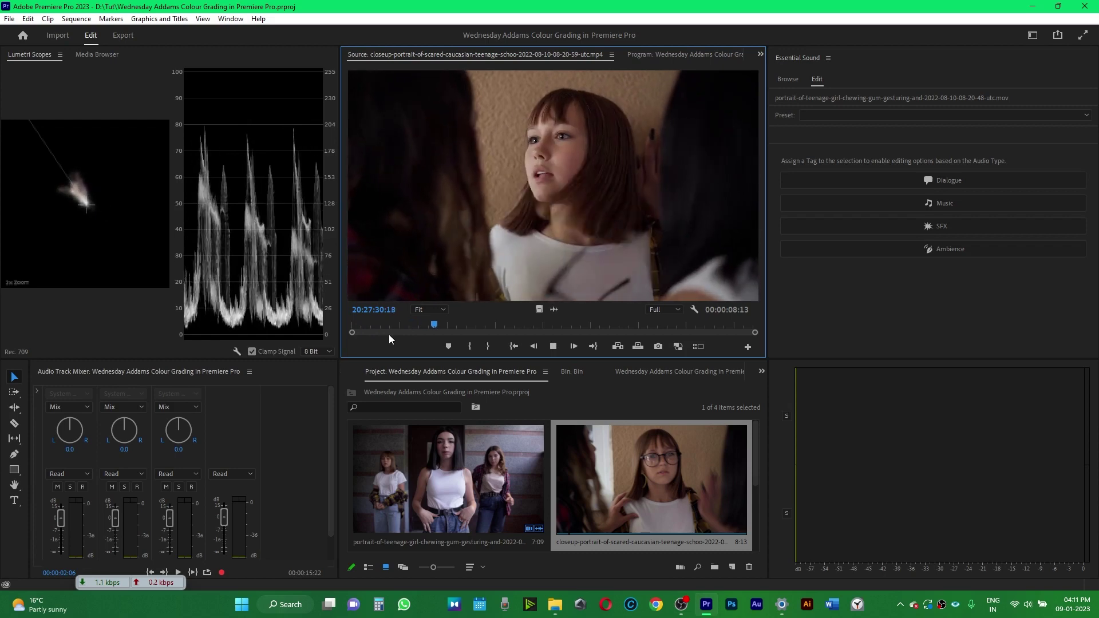
pyautogui.press('space')
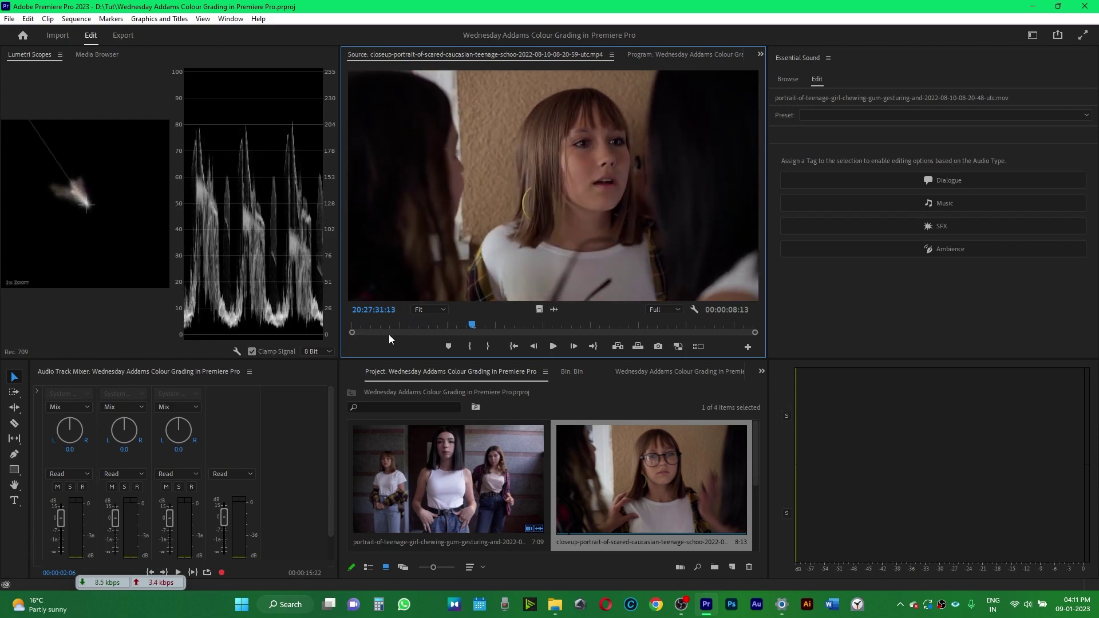
pyautogui.click(651, 373)
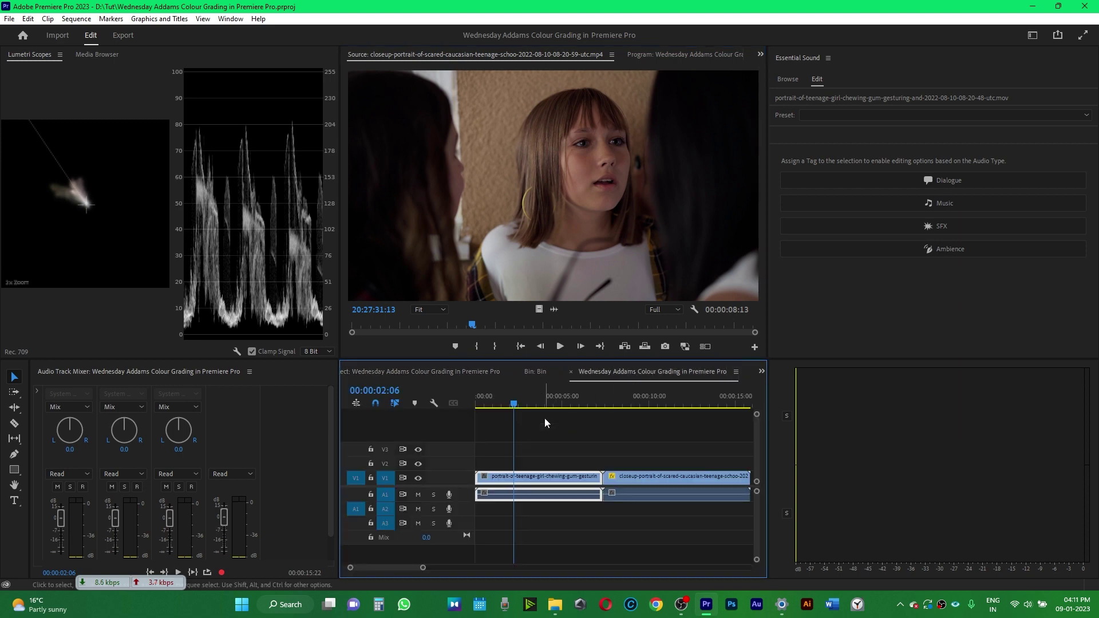
pyautogui.click(534, 373)
# Preview the wednesday.jpg, episode-7 and dance-scene reference stills in the Source monitor
pyautogui.doubleClick(467, 474)
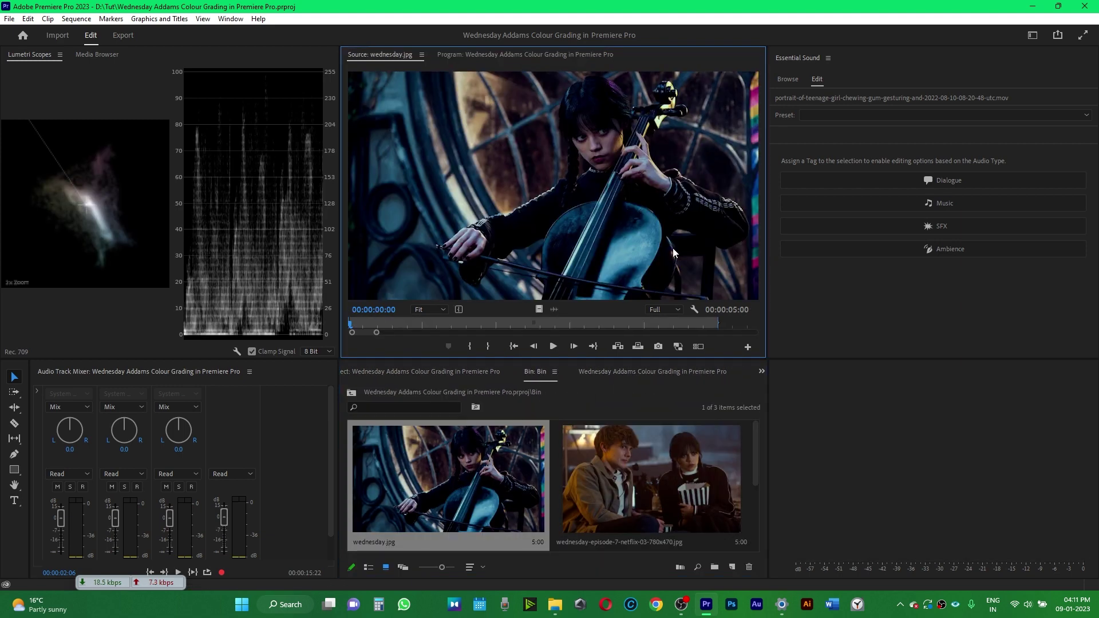
pyautogui.doubleClick(633, 484)
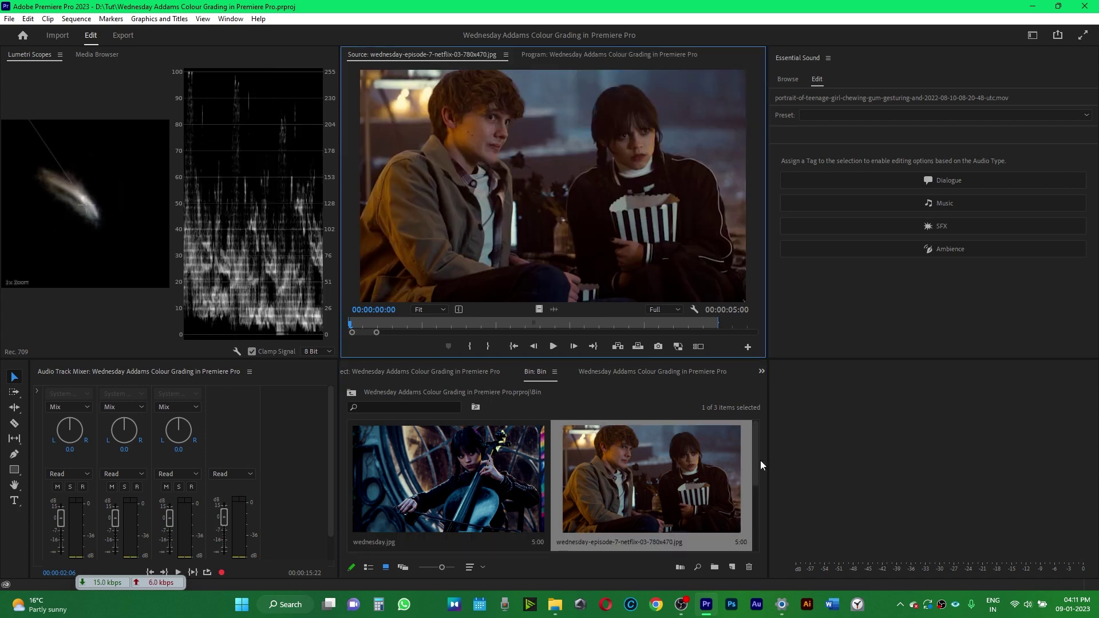
pyautogui.scroll(-3, 761, 464)
pyautogui.doubleClick(490, 500)
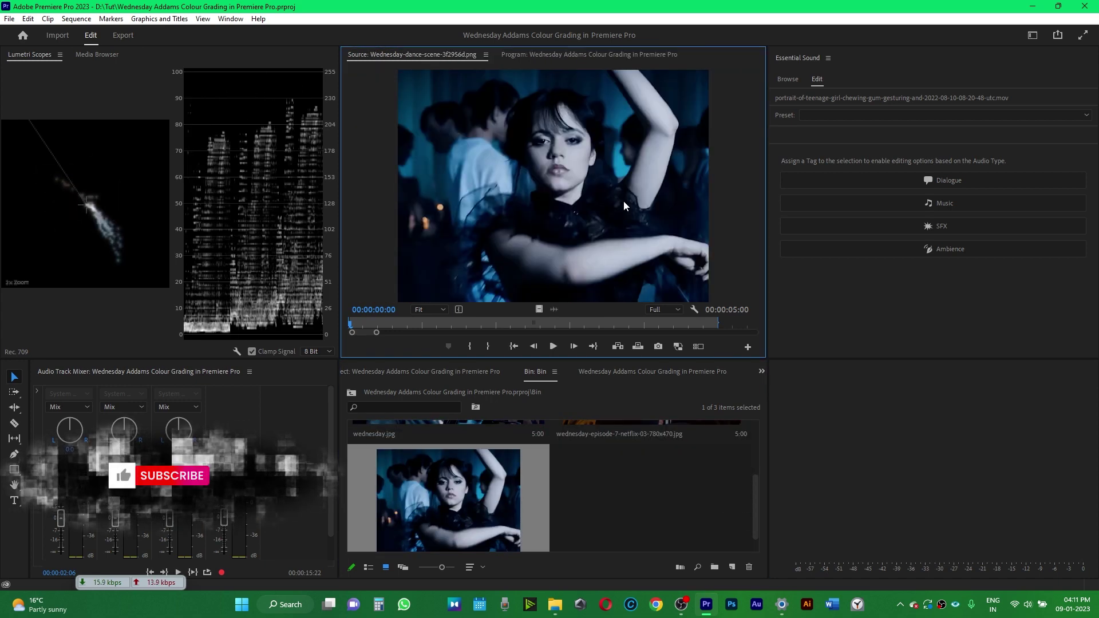
# Reload wednesday.jpg from the bin and select all three Wednesday reference stills
pyautogui.click(446, 375)
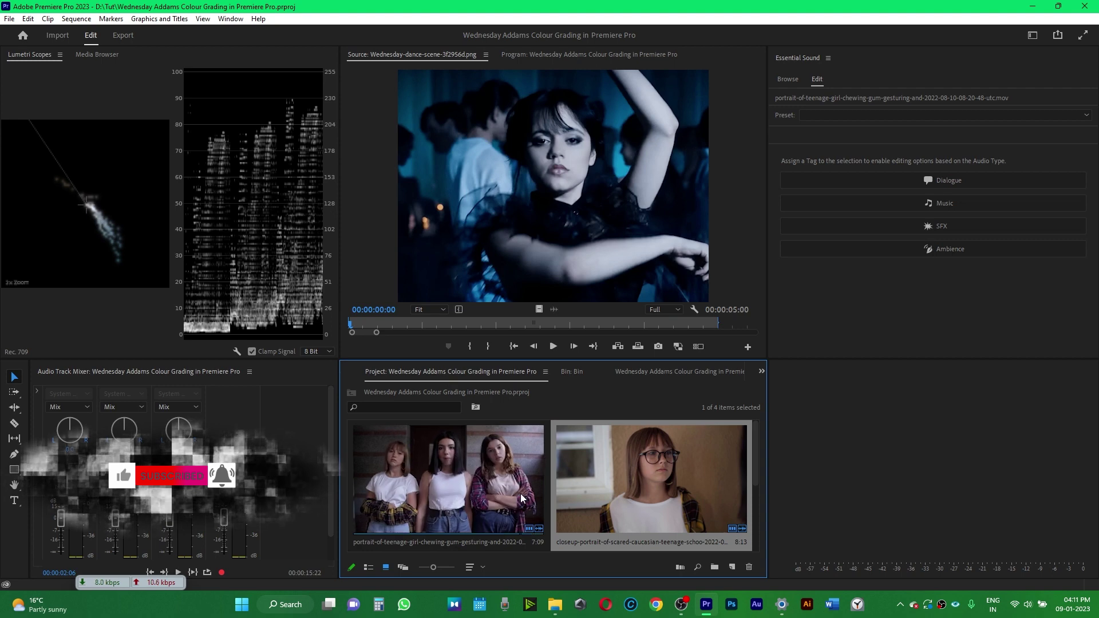
pyautogui.click(679, 372)
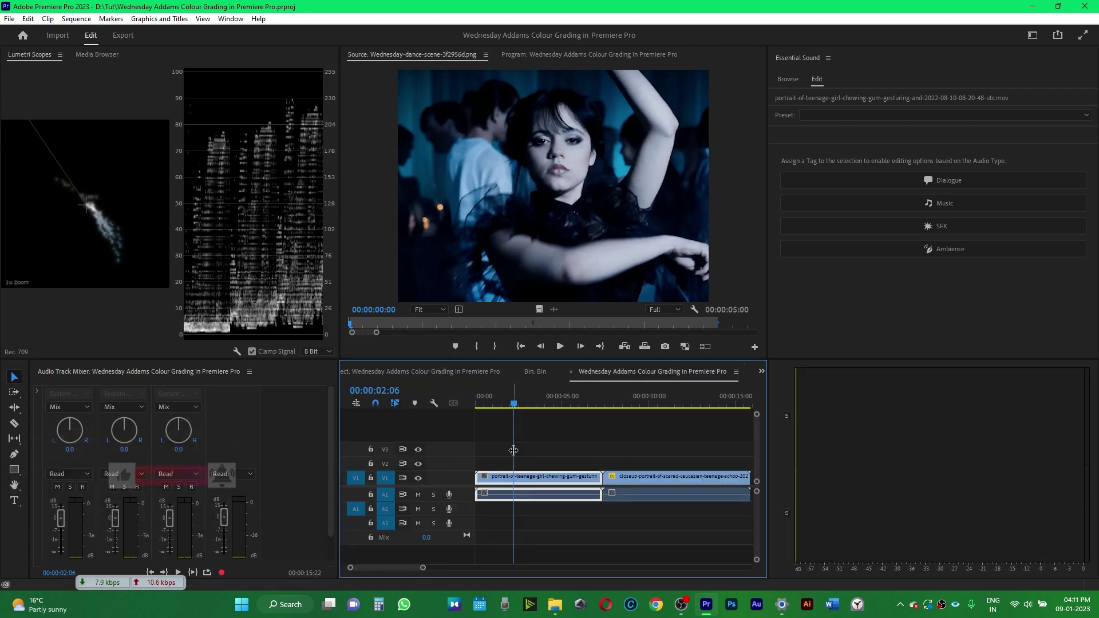
pyautogui.click(535, 372)
pyautogui.scroll(3, 541, 476)
pyautogui.doubleClick(446, 472)
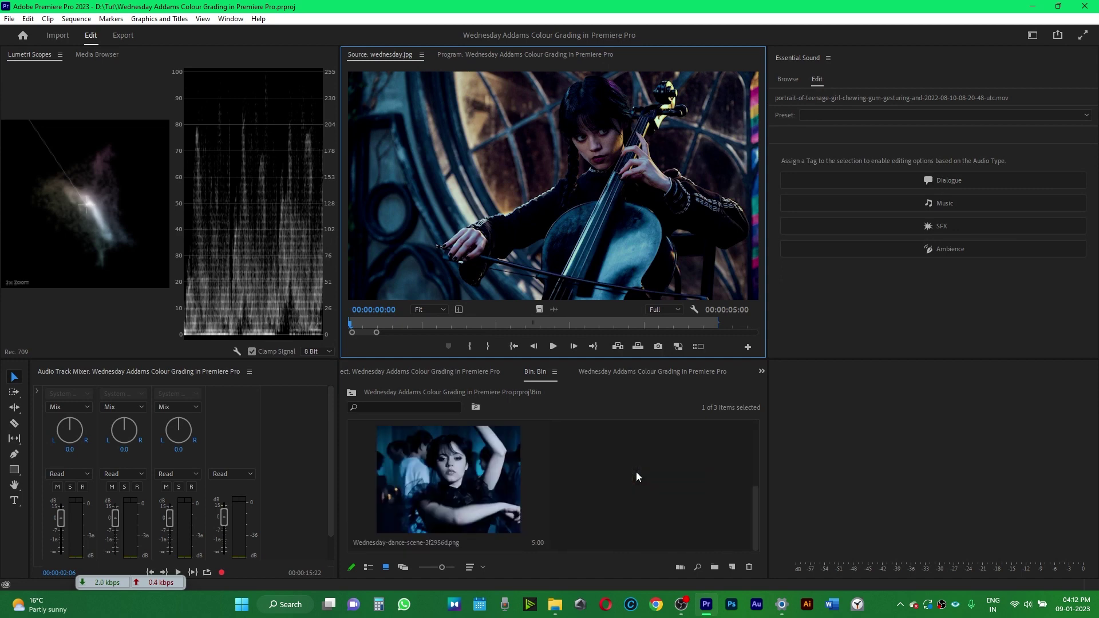
pyautogui.click(637, 472)
pyautogui.hotkey('ctrl', 'a')
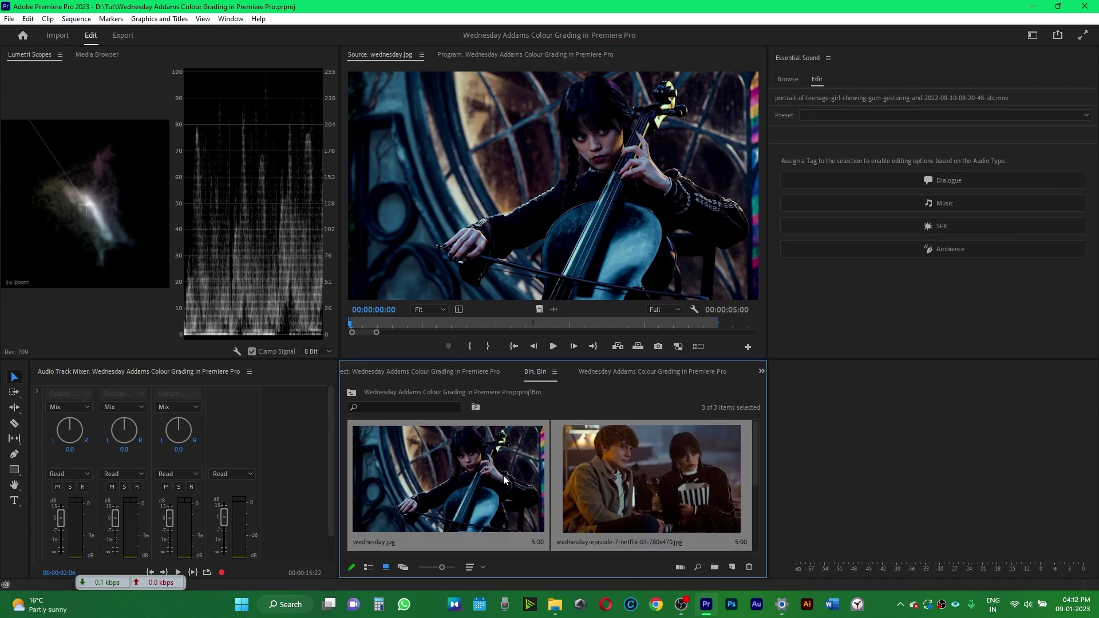
# Drop the three Wednesday stills on V1 after the closeup clip and scrub through them
pyautogui.moveTo(504, 476); pyautogui.dragTo(582, 491)
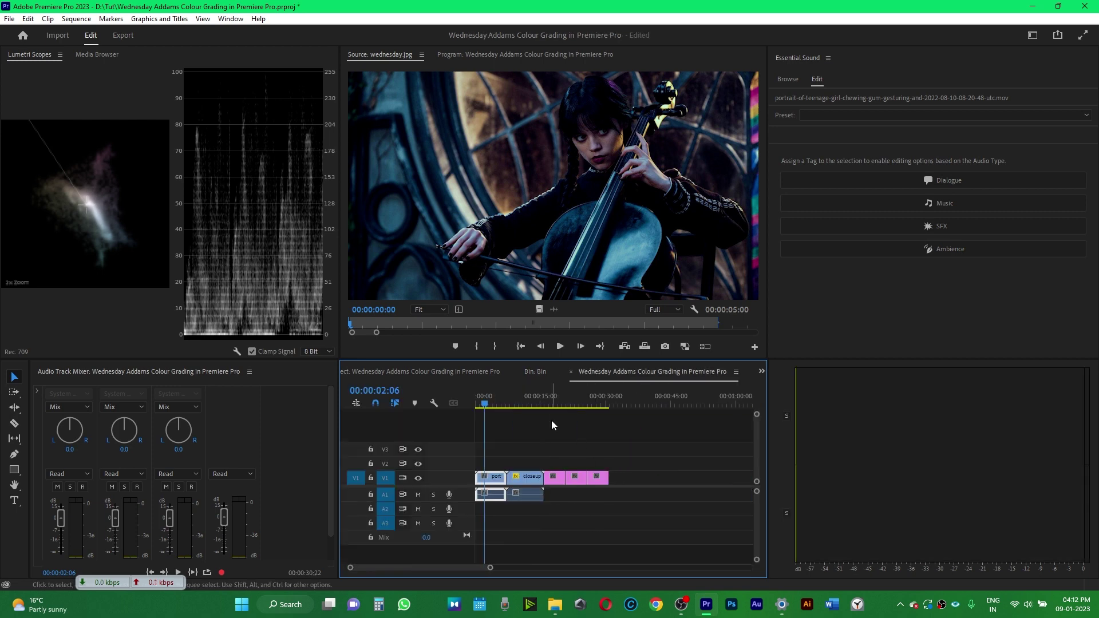
pyautogui.click(501, 403)
pyautogui.moveTo(502, 404)
pyautogui.mouseDown()
pyautogui.moveTo(604, 407)
pyautogui.moveTo(490, 404)
pyautogui.mouseUp()
# Select the chewing-gum portrait clip, open Lumetri Color and expand Color Wheels & Match
pyautogui.click(762, 372)
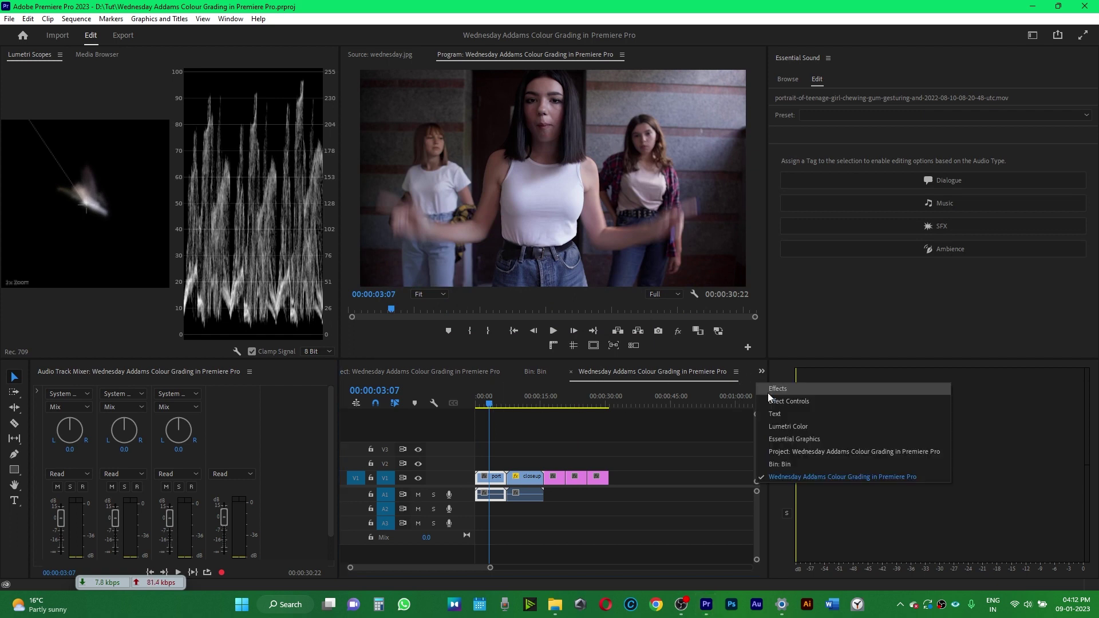
pyautogui.click(782, 426)
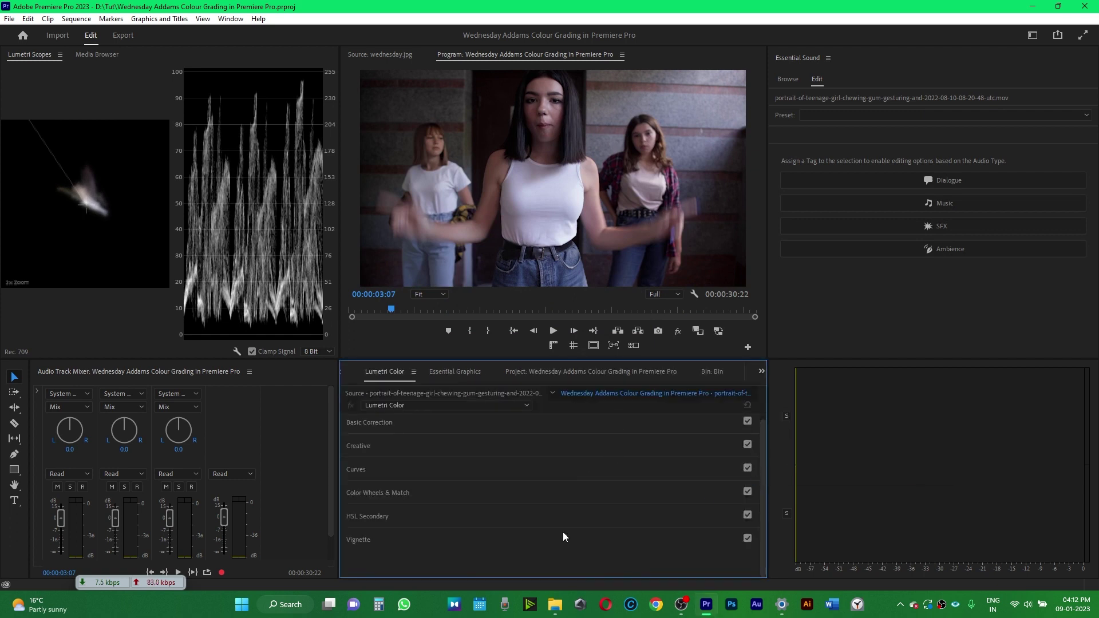
pyautogui.click(398, 496)
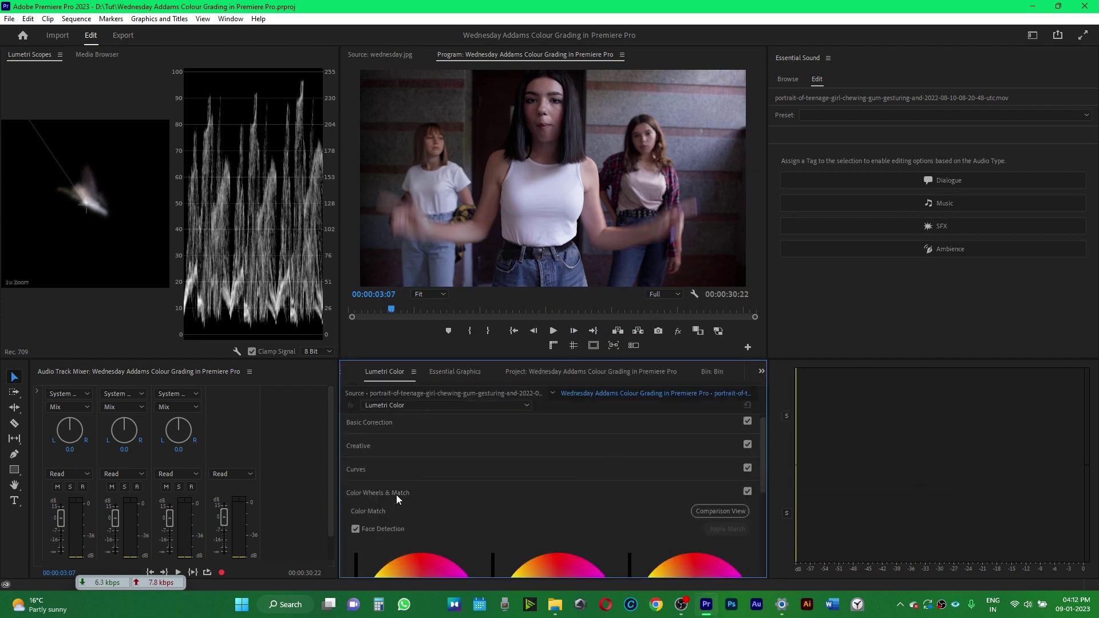
pyautogui.moveTo(764, 476); pyautogui.dragTo(765, 503)
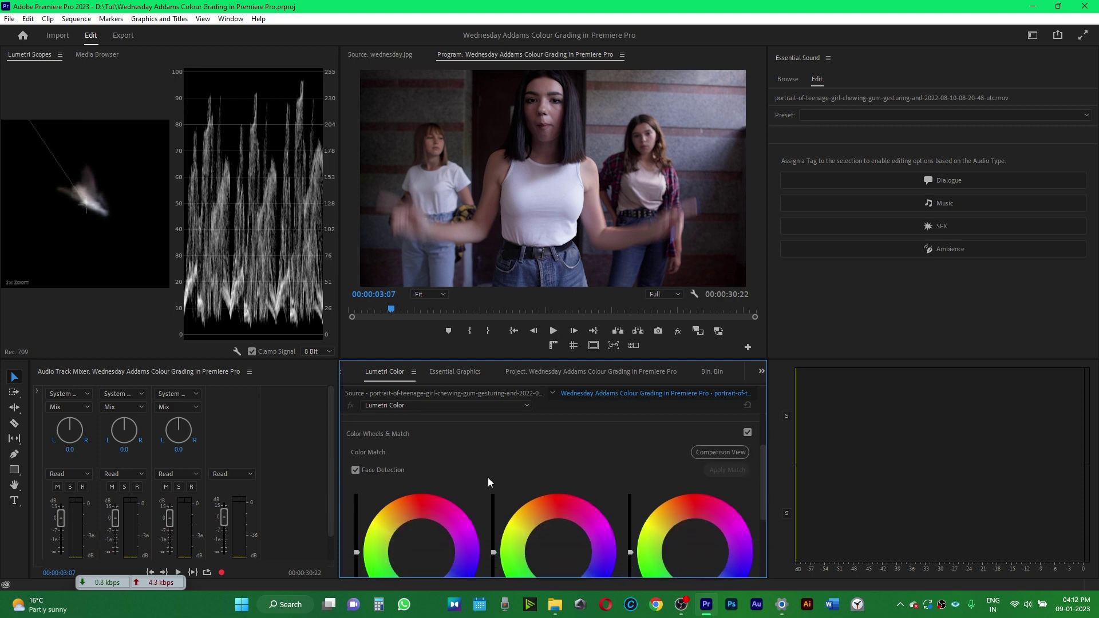
# Turn on Comparison View with the Wednesday cello still at 00:00:16:17 as reference
pyautogui.click(716, 454)
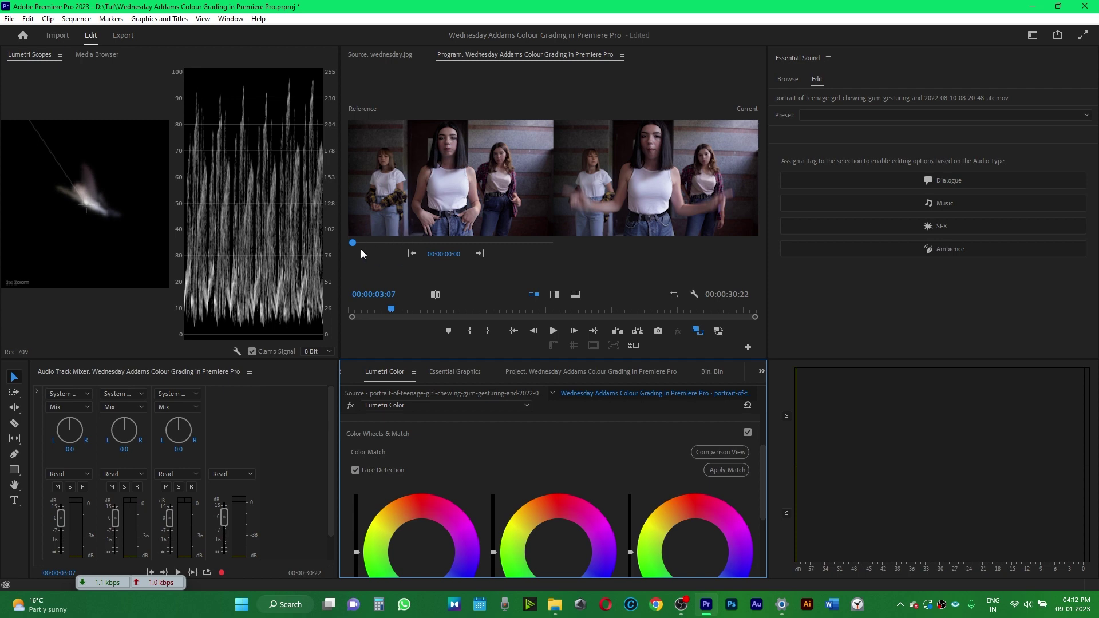
pyautogui.moveTo(354, 243); pyautogui.dragTo(470, 242)
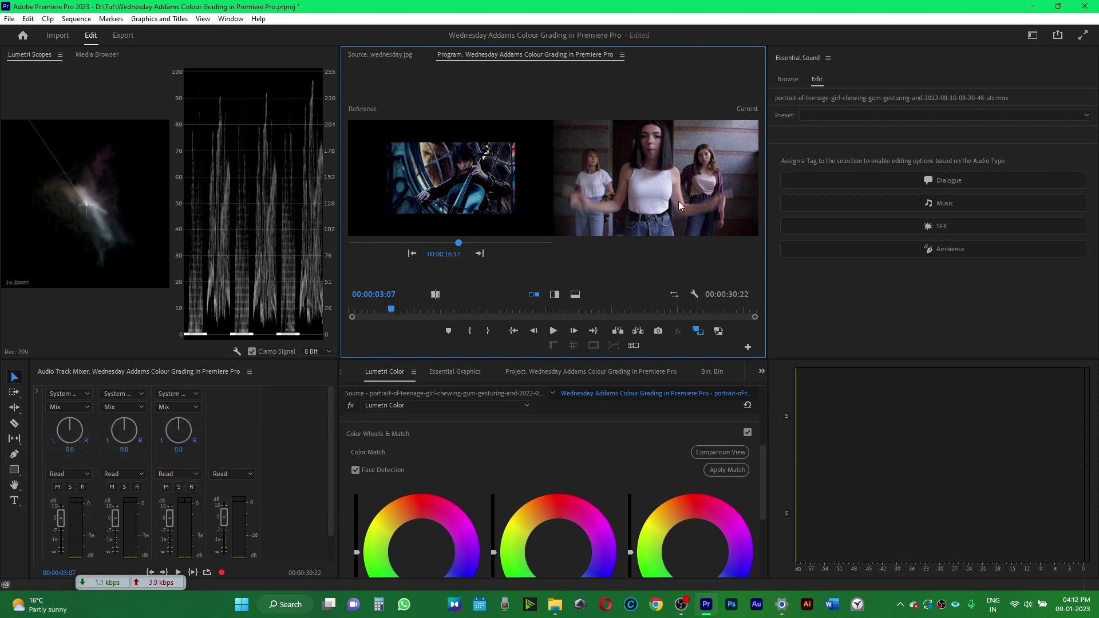
pyautogui.click(674, 374)
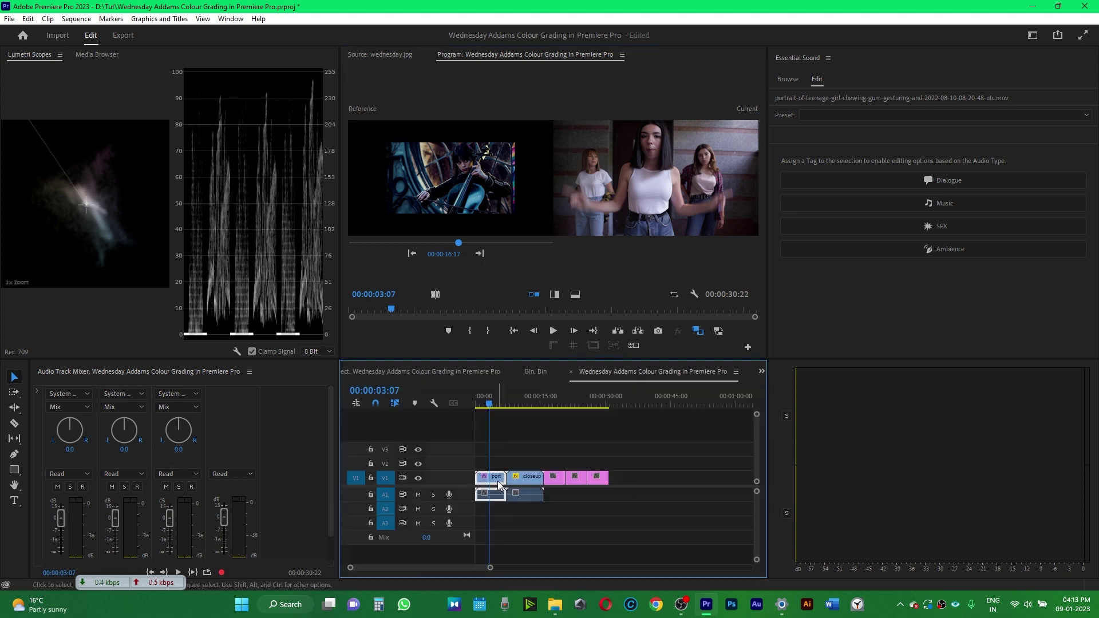
pyautogui.click(762, 373)
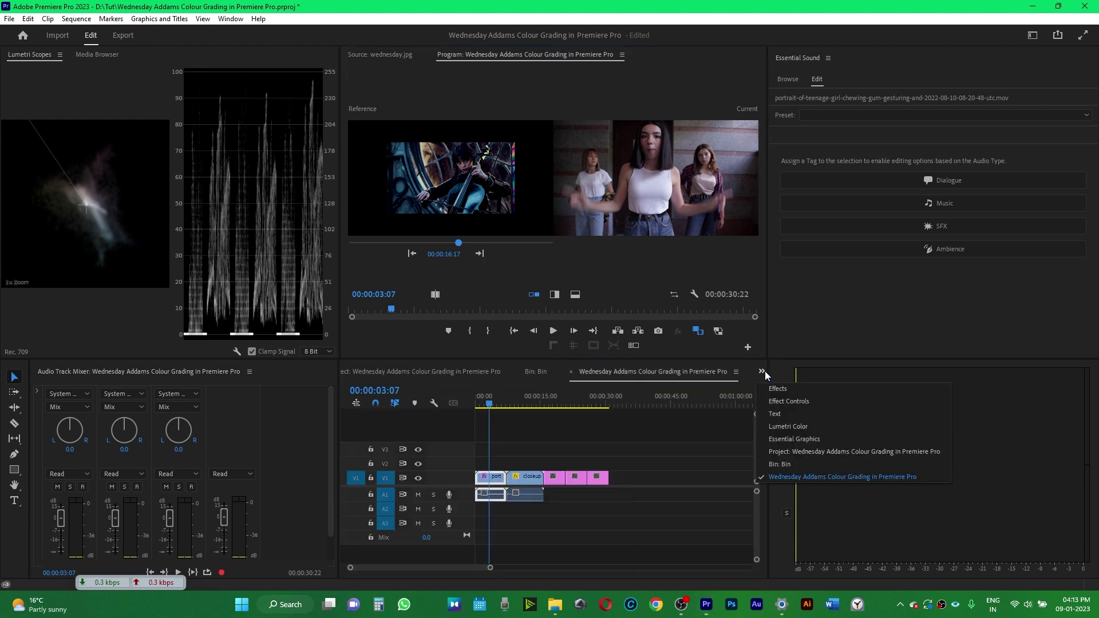
pyautogui.click(784, 430)
pyautogui.scroll(-1, 763, 466)
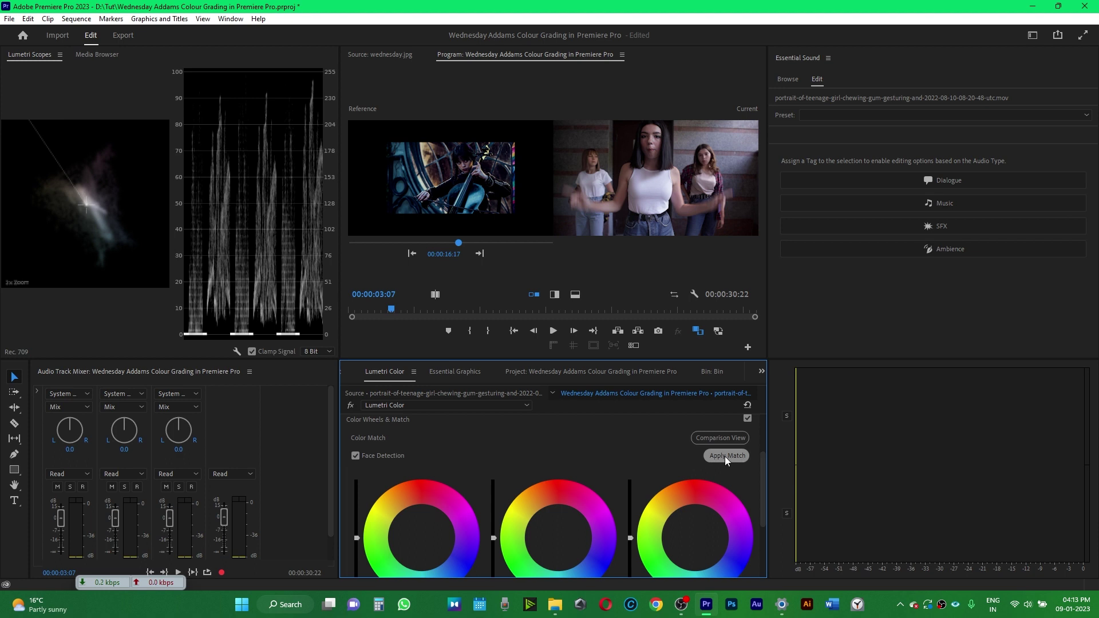
# Apply Match to the portrait clip, turn off Comparison View and play the darker, cooler grade
pyautogui.click(725, 455)
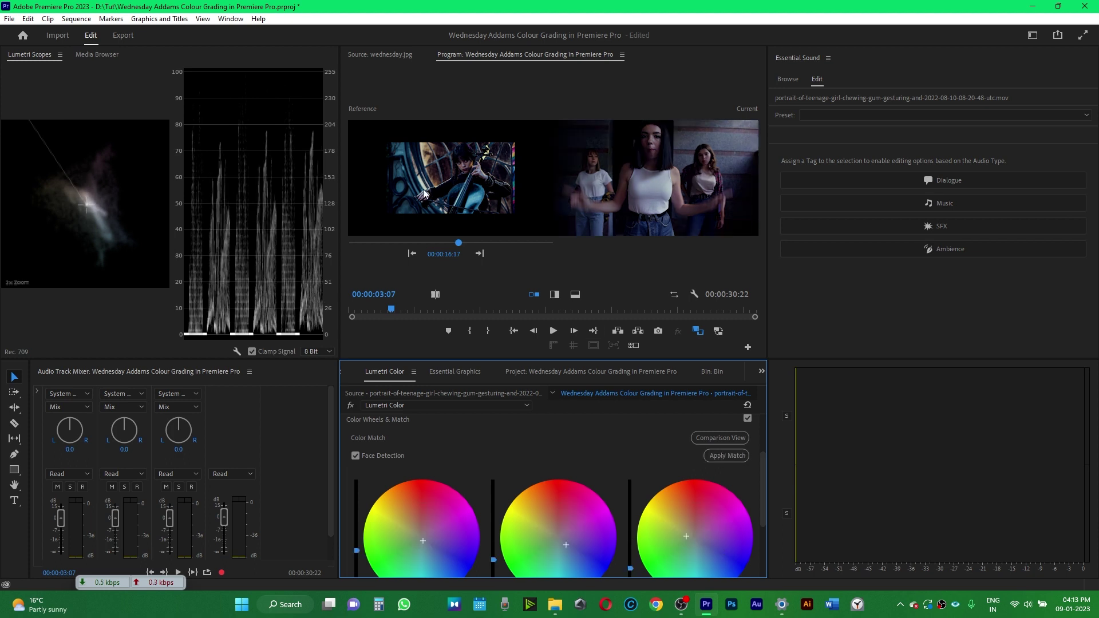
pyautogui.click(417, 312)
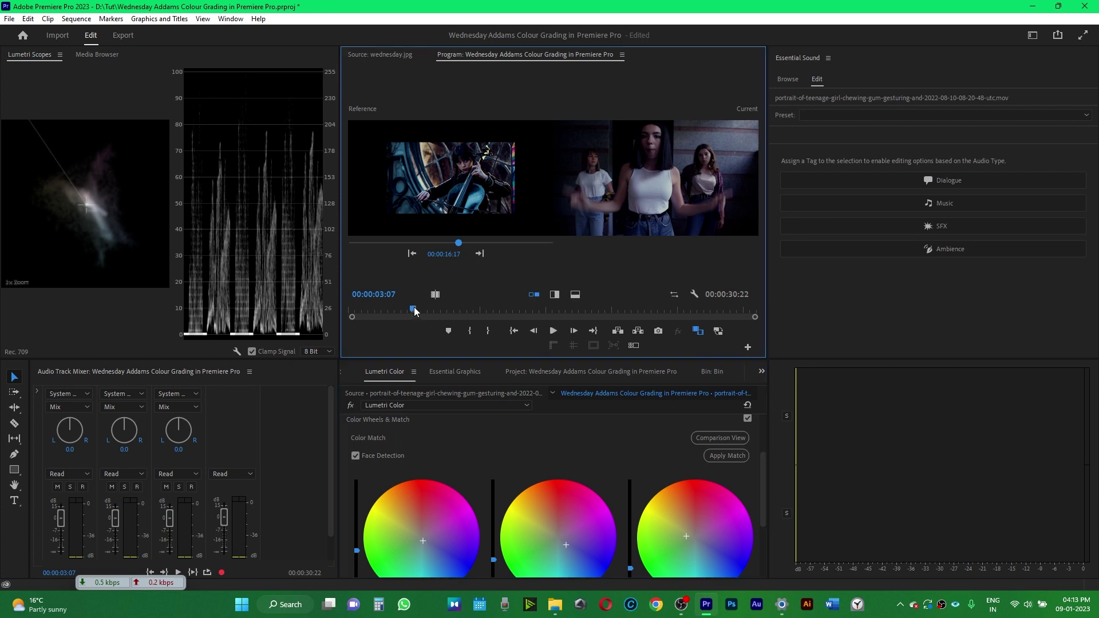
pyautogui.click(726, 441)
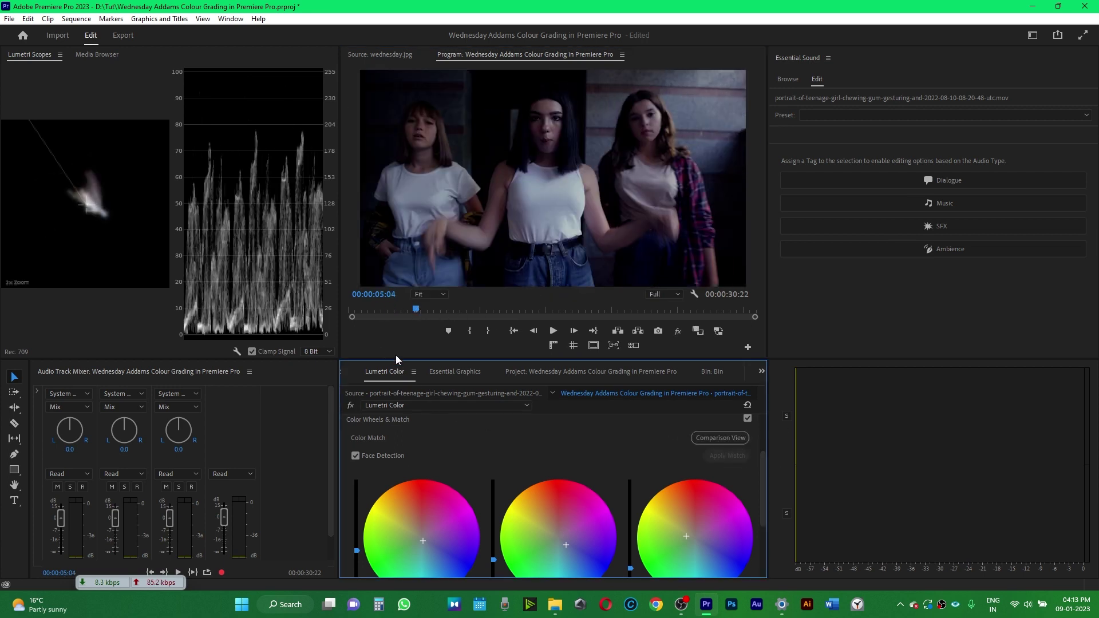
pyautogui.click(376, 309)
pyautogui.press('space')
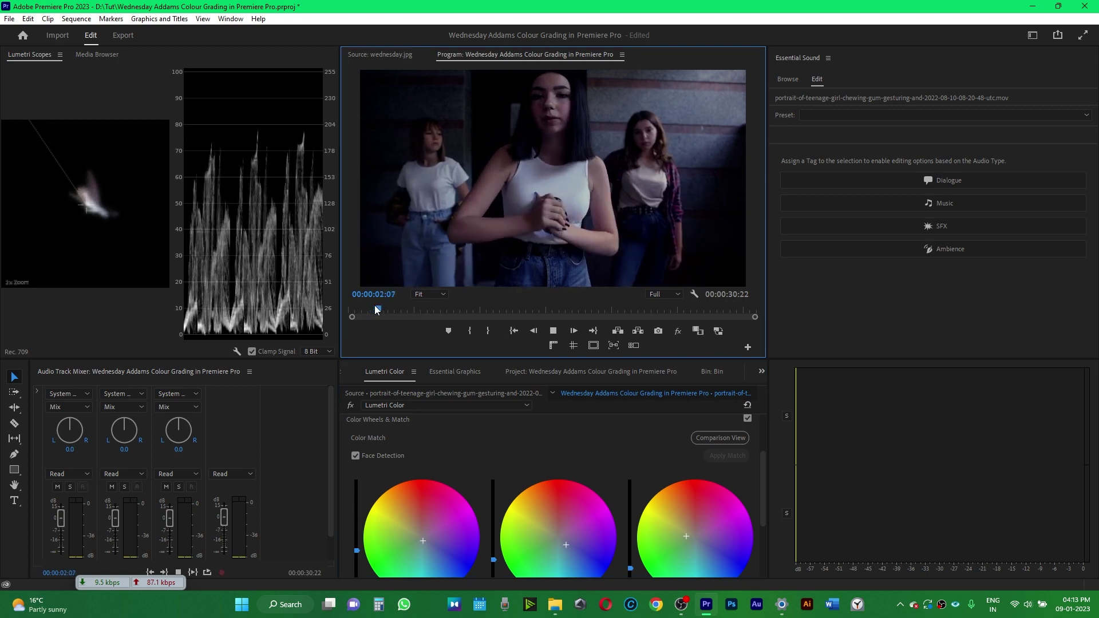
pyautogui.press('space')
# Reset the portrait clip's highlights toward neutral and lift its midtones slightly
pyautogui.moveTo(764, 463); pyautogui.dragTo(764, 492)
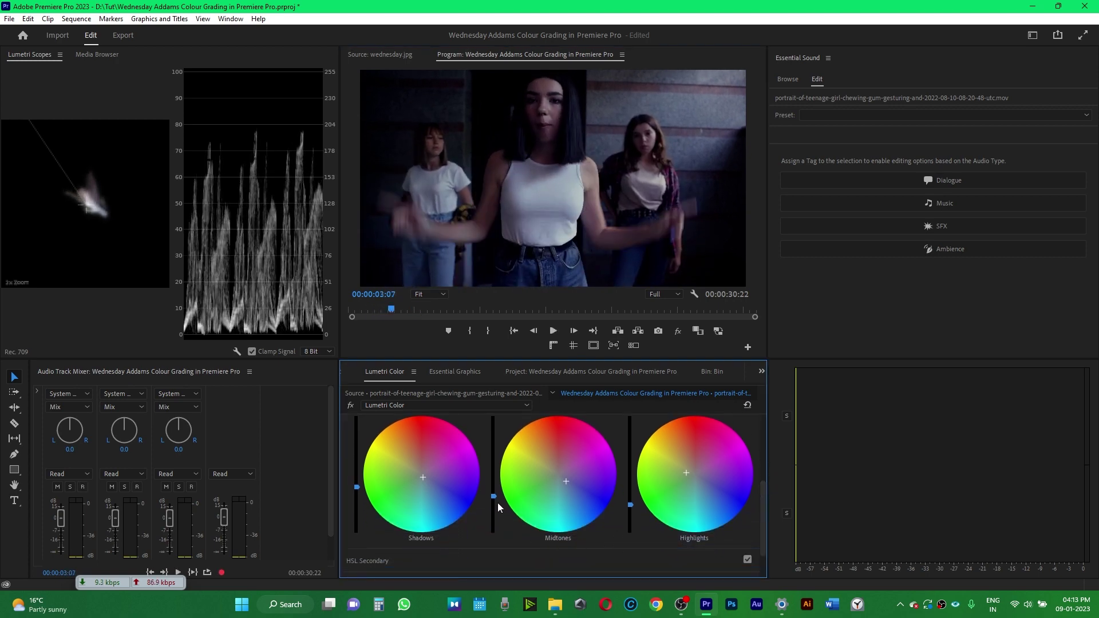
pyautogui.hotkey('ctrl', 'z')
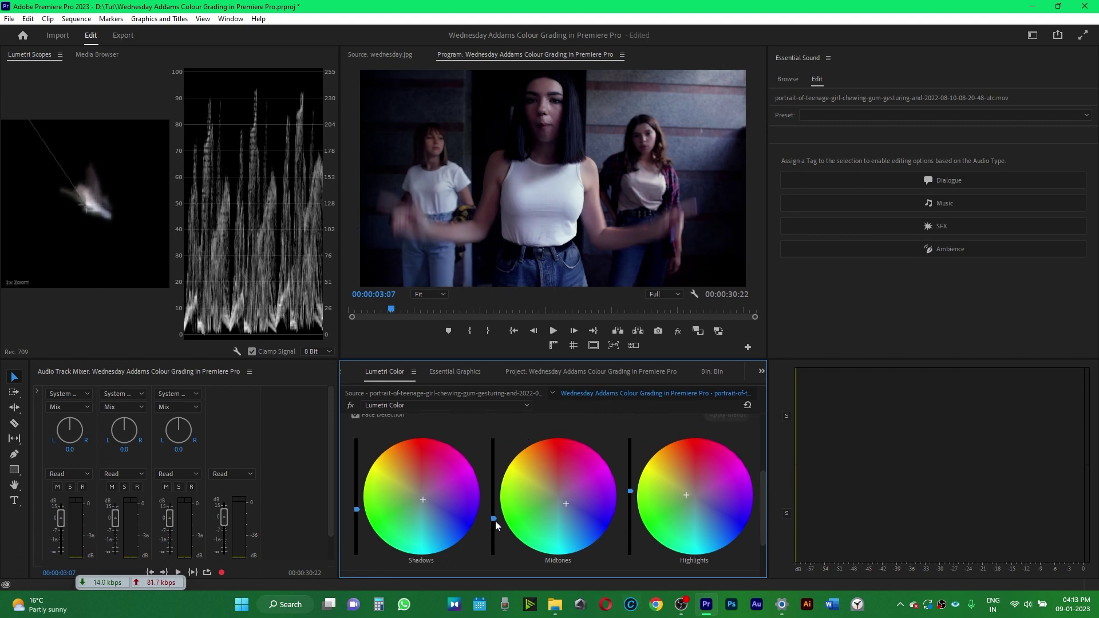
pyautogui.moveTo(494, 519); pyautogui.dragTo(494, 503)
# Play back the graded group clip from its start in the Program monitor
pyautogui.moveTo(765, 488); pyautogui.dragTo(764, 404)
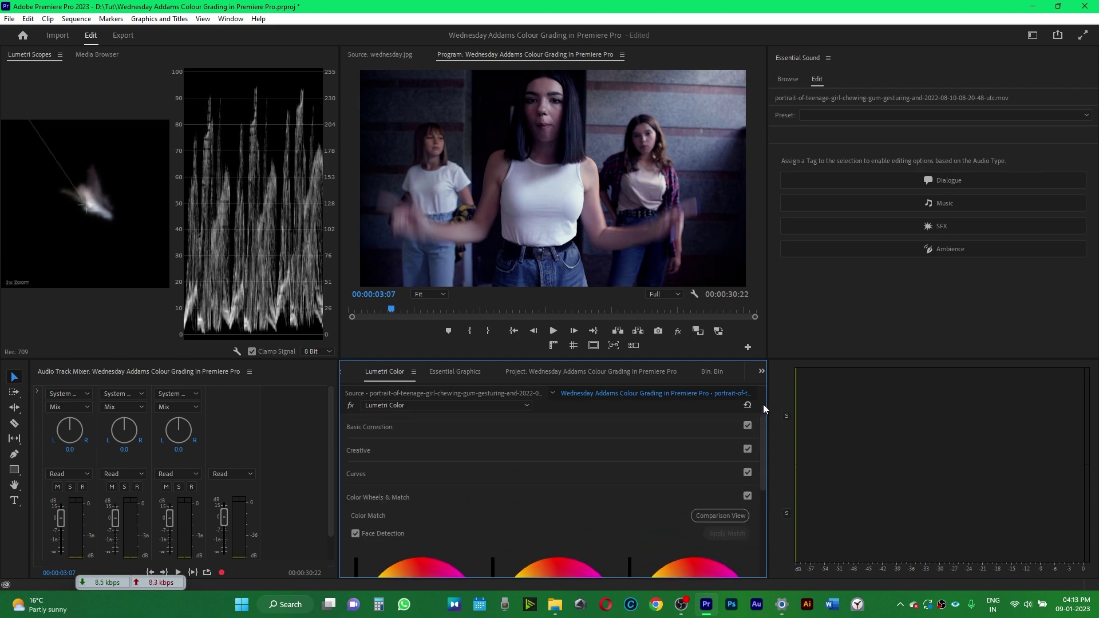
pyautogui.click(382, 304)
pyautogui.press('space')
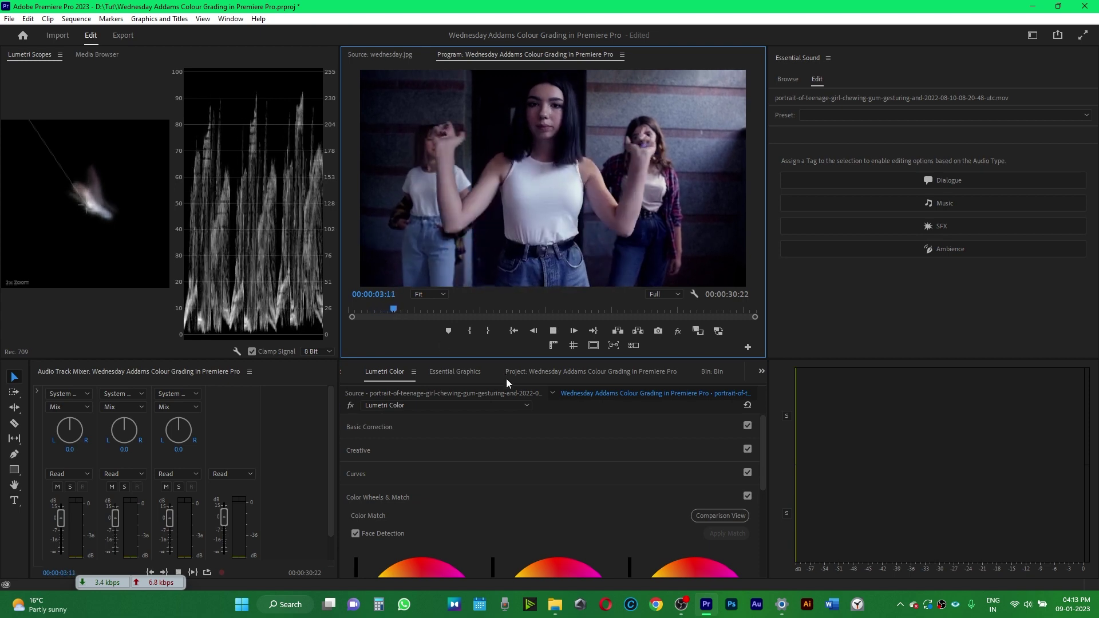
# Compare wednesday.jpg from the bin against the playing sequence, then select the episode-7 still
pyautogui.click(712, 372)
pyautogui.doubleClick(448, 478)
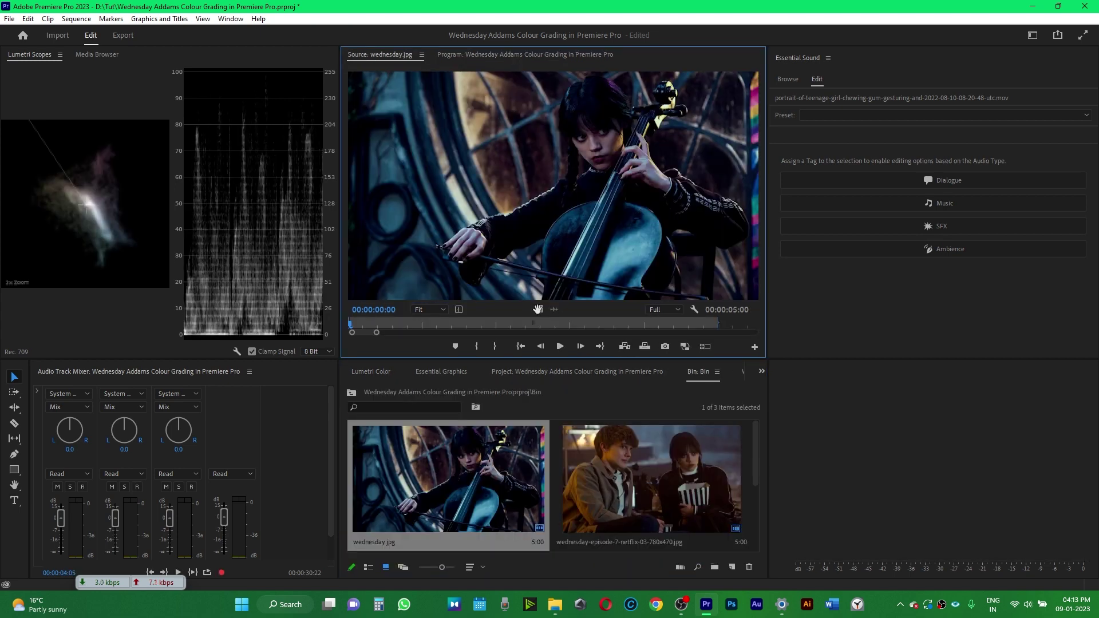
pyautogui.press('space')
pyautogui.click(496, 53)
pyautogui.press('space')
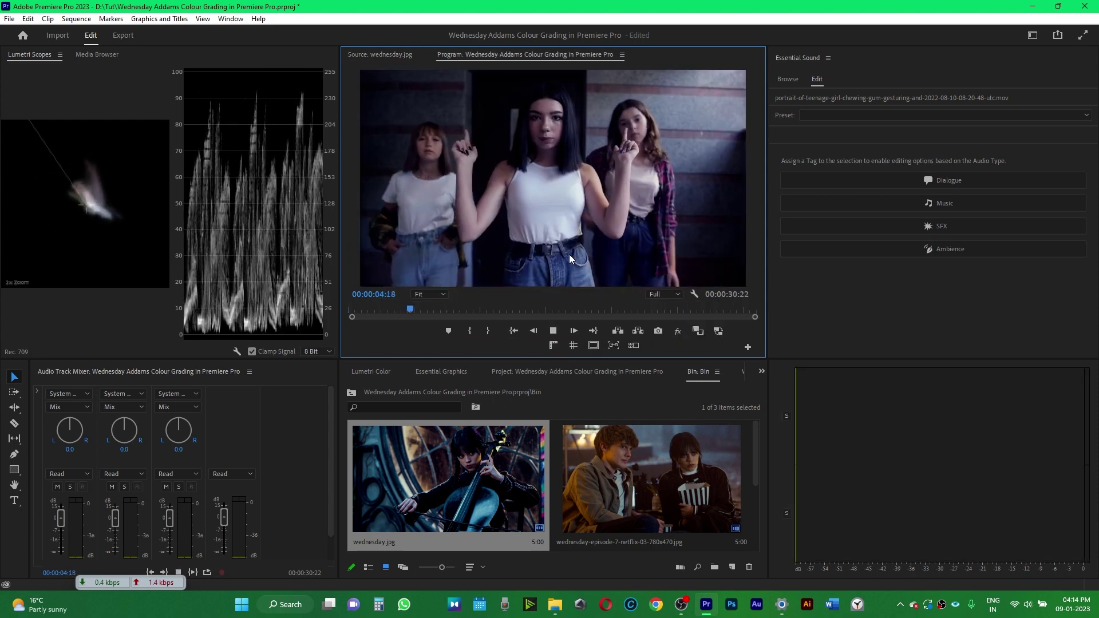
pyautogui.click(394, 53)
pyautogui.click(505, 56)
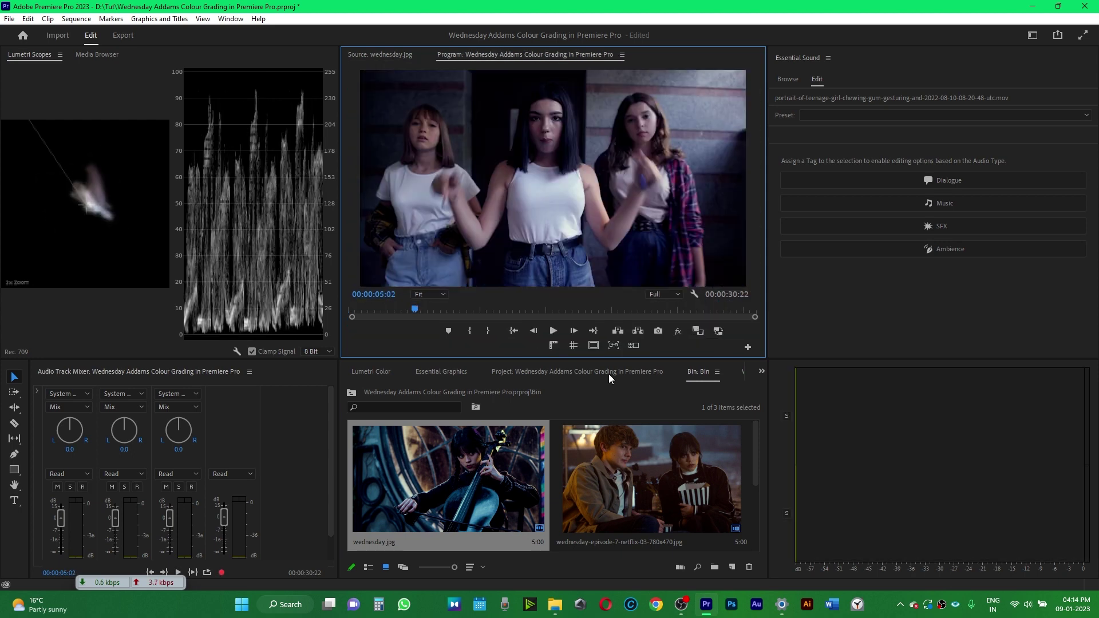
pyautogui.click(641, 465)
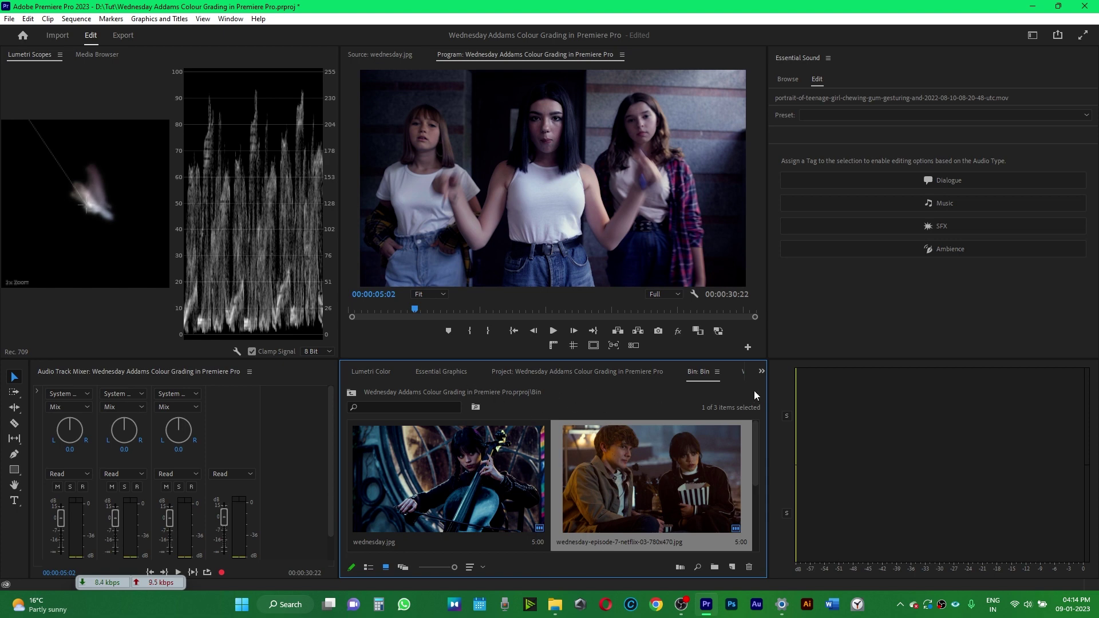
# Select the scared-girl closeup clip on V1 and show its Lumetri Color settings at 00:00:10:17
pyautogui.click(762, 371)
pyautogui.click(800, 476)
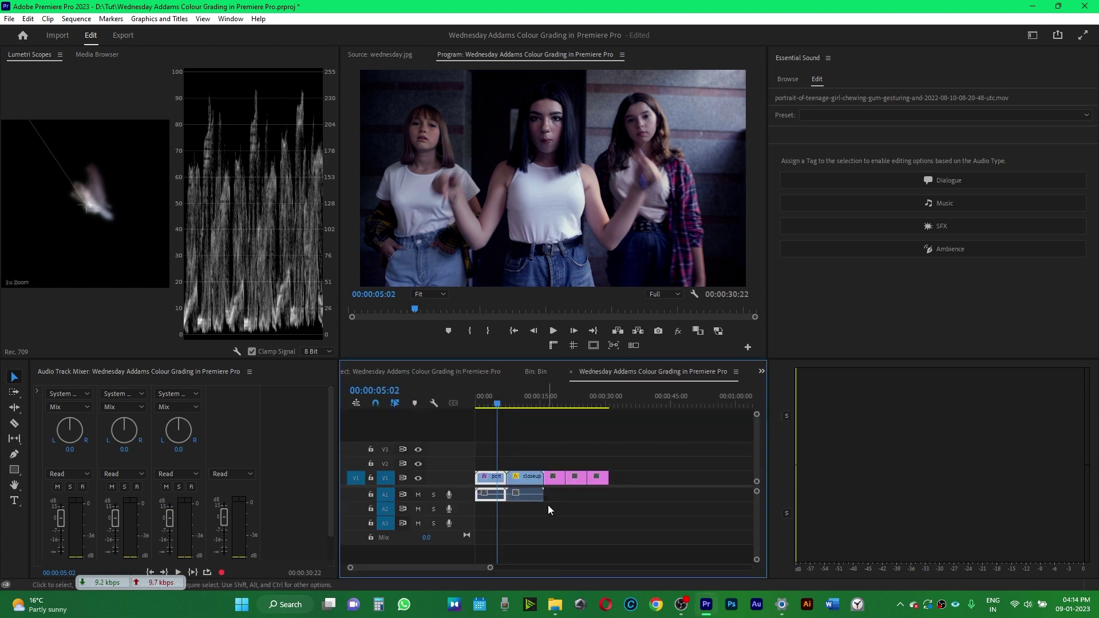
pyautogui.click(522, 478)
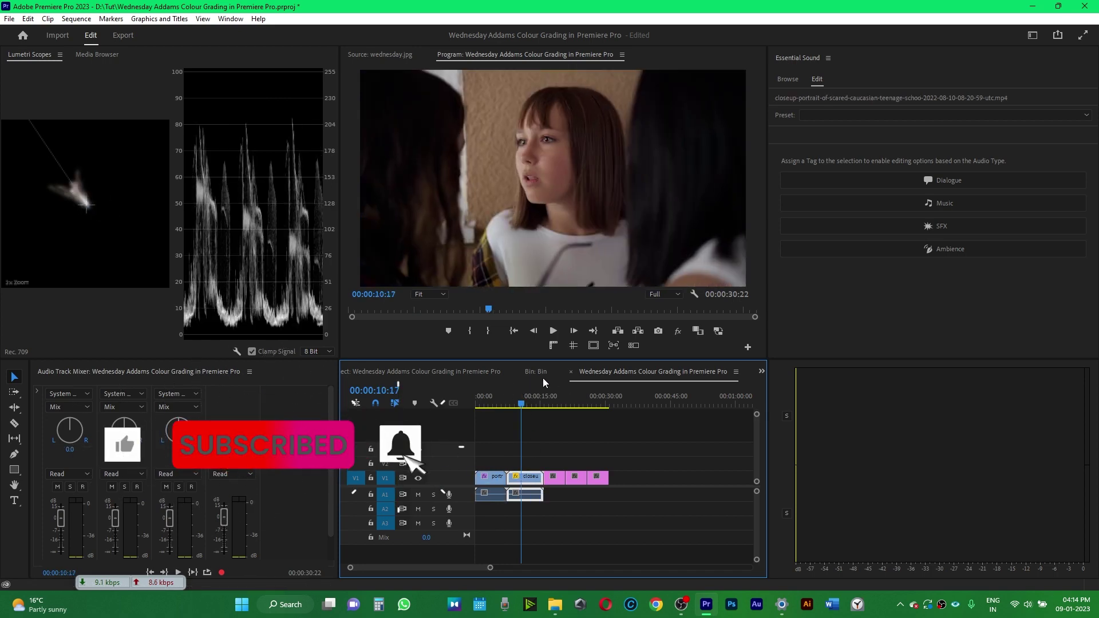
pyautogui.click(762, 372)
pyautogui.click(782, 431)
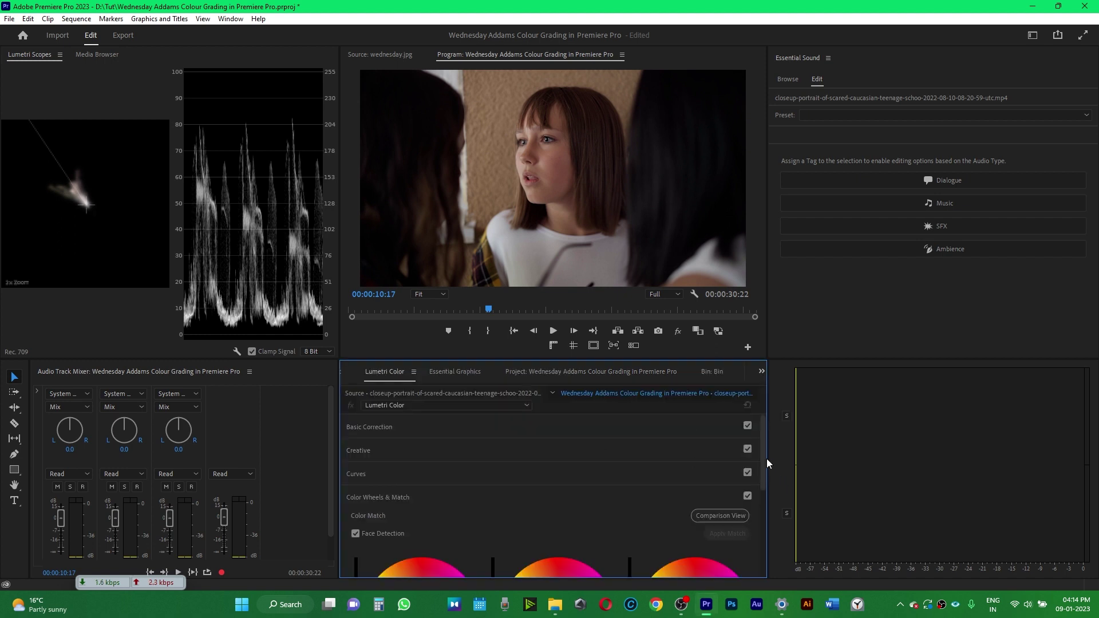
pyautogui.scroll(-2, 761, 492)
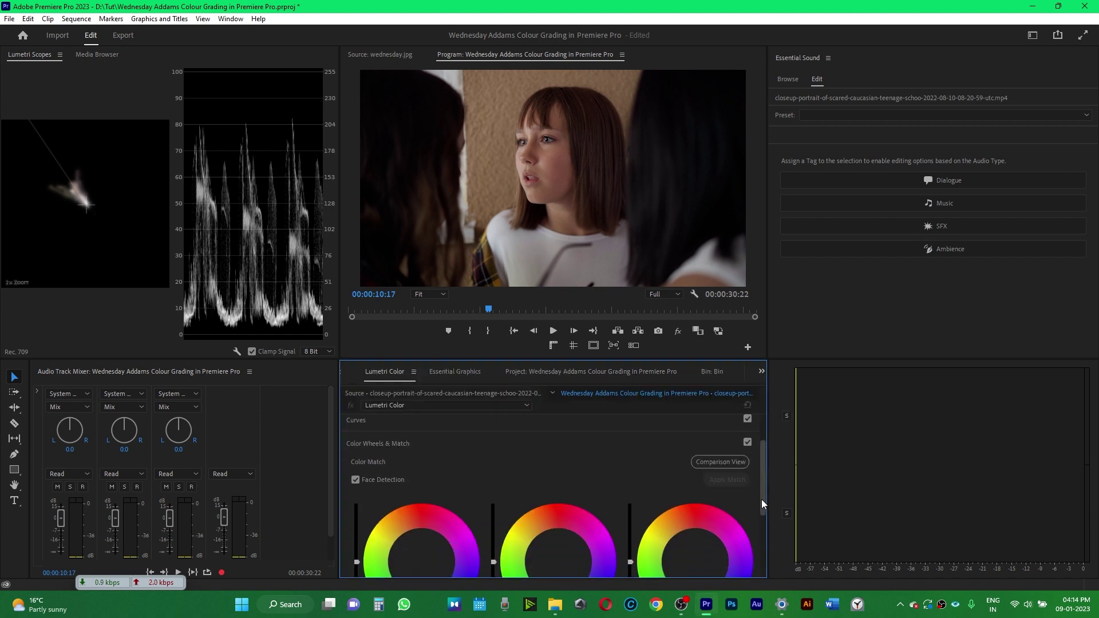
# Match the closeup's colours to the episode-7 still at 00:00:21:05, then review it full-frame
pyautogui.click(726, 465)
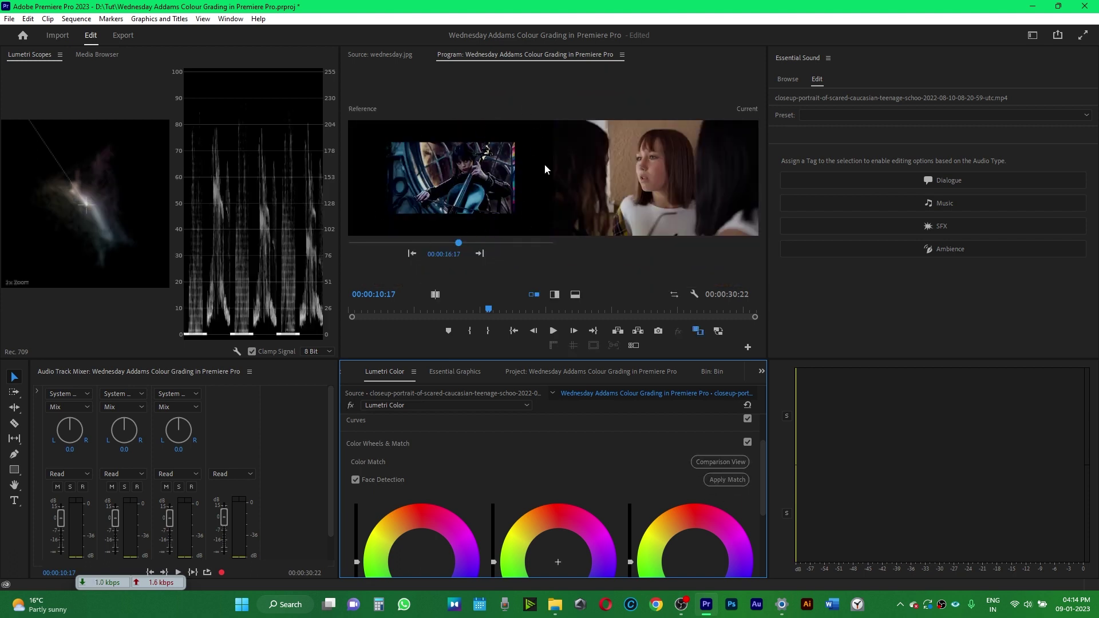
pyautogui.moveTo(459, 242); pyautogui.dragTo(488, 241)
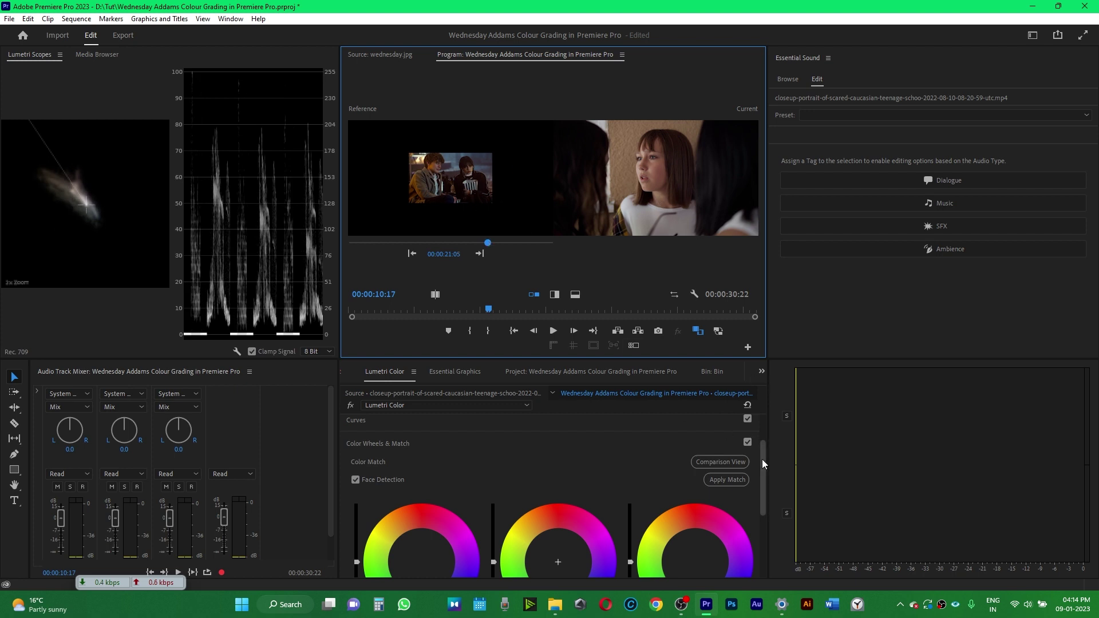
pyautogui.scroll(-1, 764, 458)
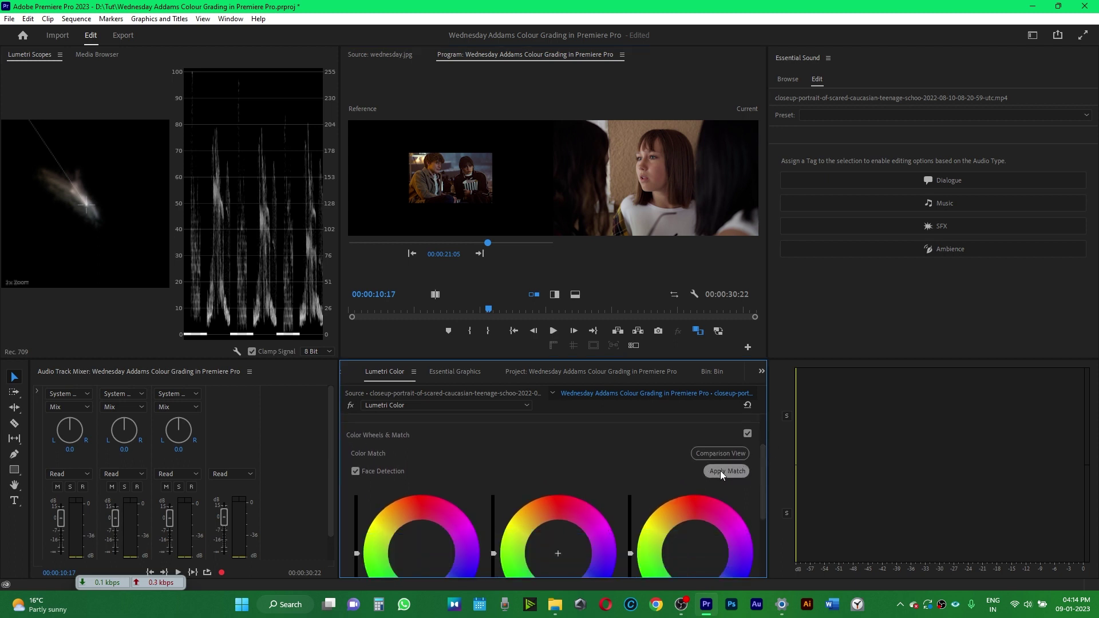
pyautogui.click(723, 472)
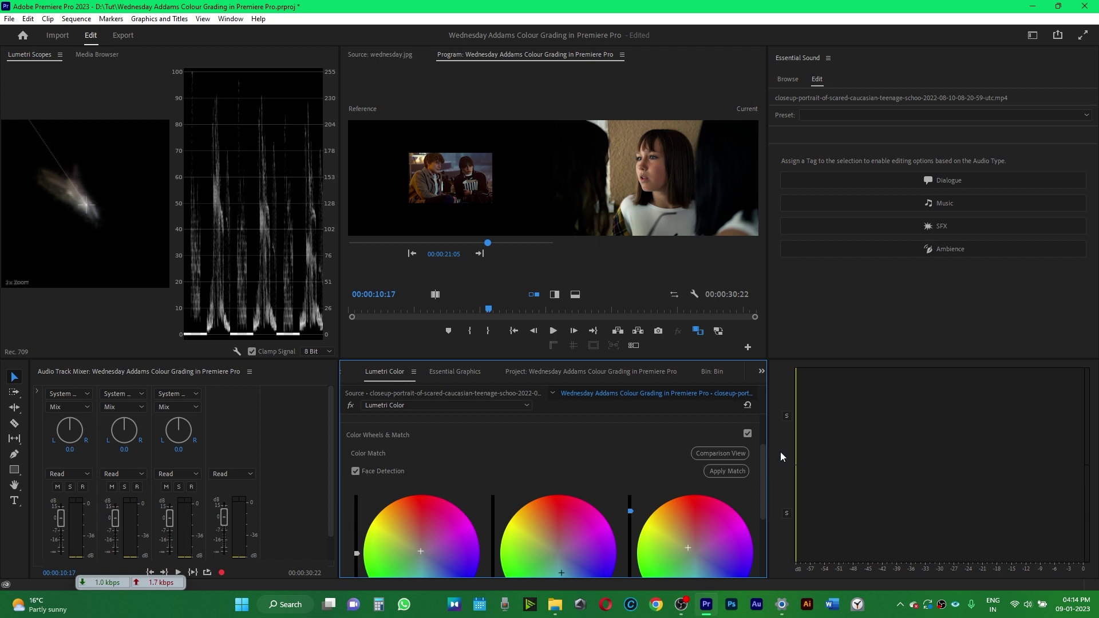
pyautogui.scroll(2, 765, 453)
pyautogui.click(489, 310)
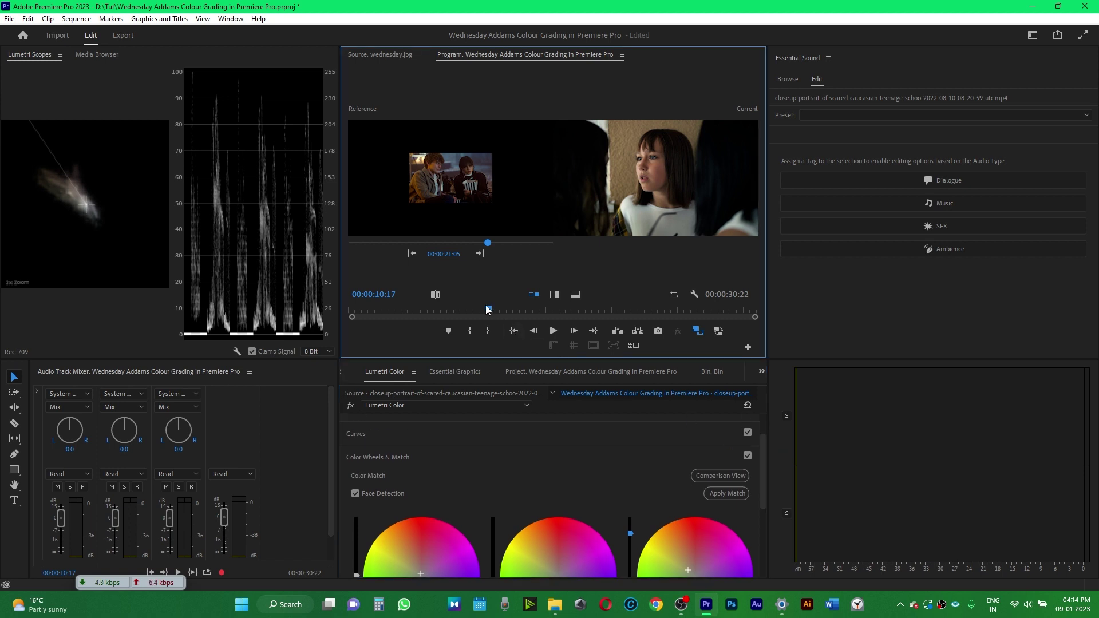
pyautogui.moveTo(489, 310); pyautogui.dragTo(501, 309)
# Play back the matched close-up clip full-frame from 00:00:09:04, stopping at 00:00:12:19
pyautogui.click(722, 476)
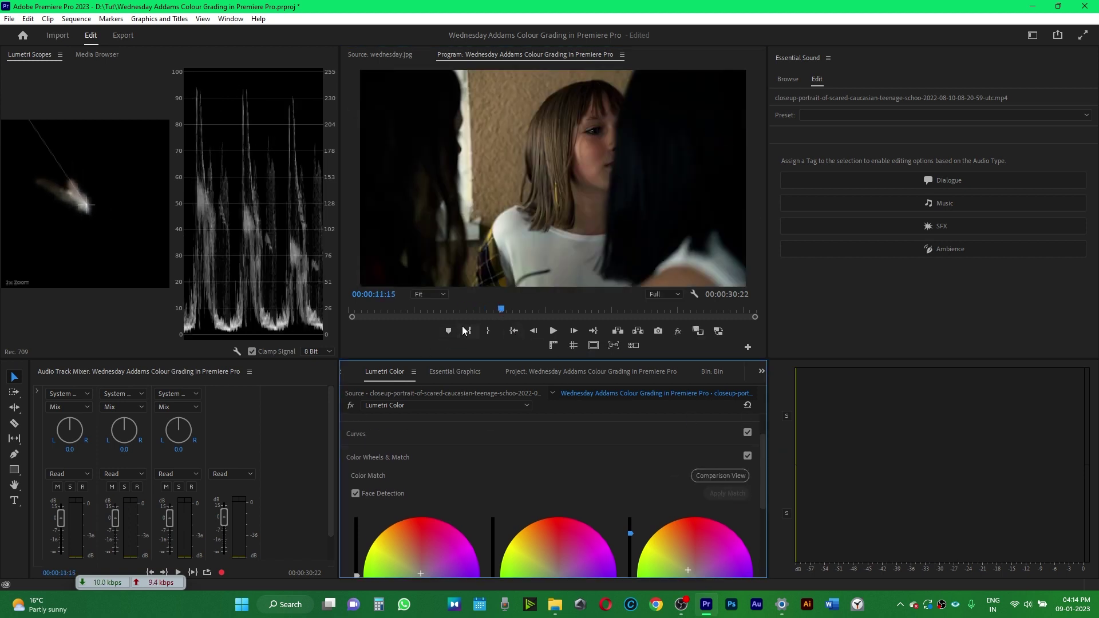
pyautogui.moveTo(426, 313); pyautogui.dragTo(470, 310)
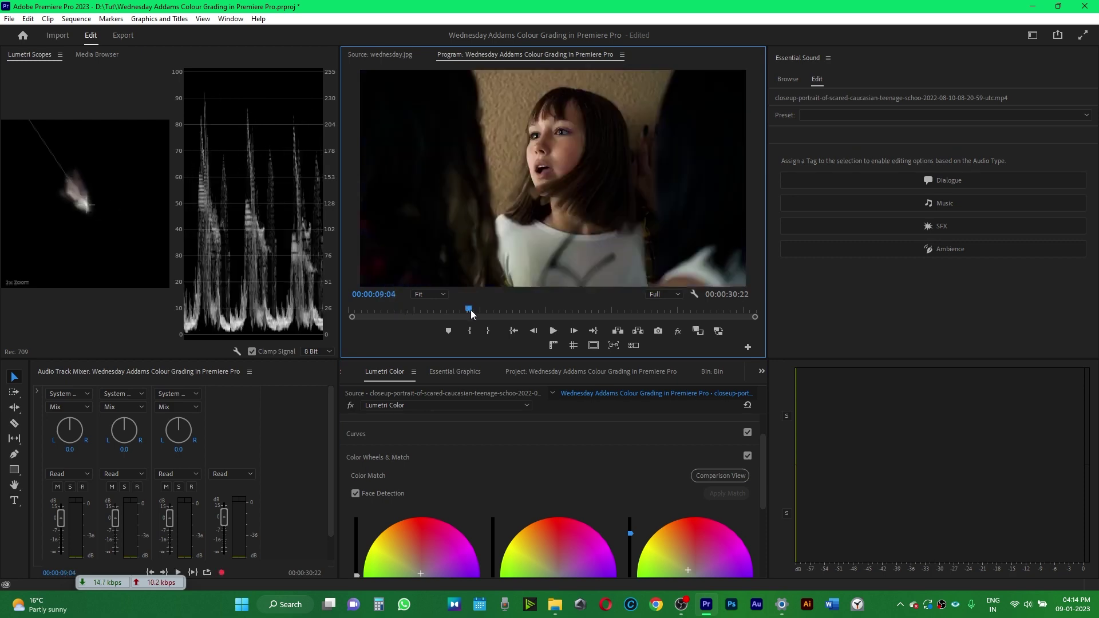
pyautogui.press('space')
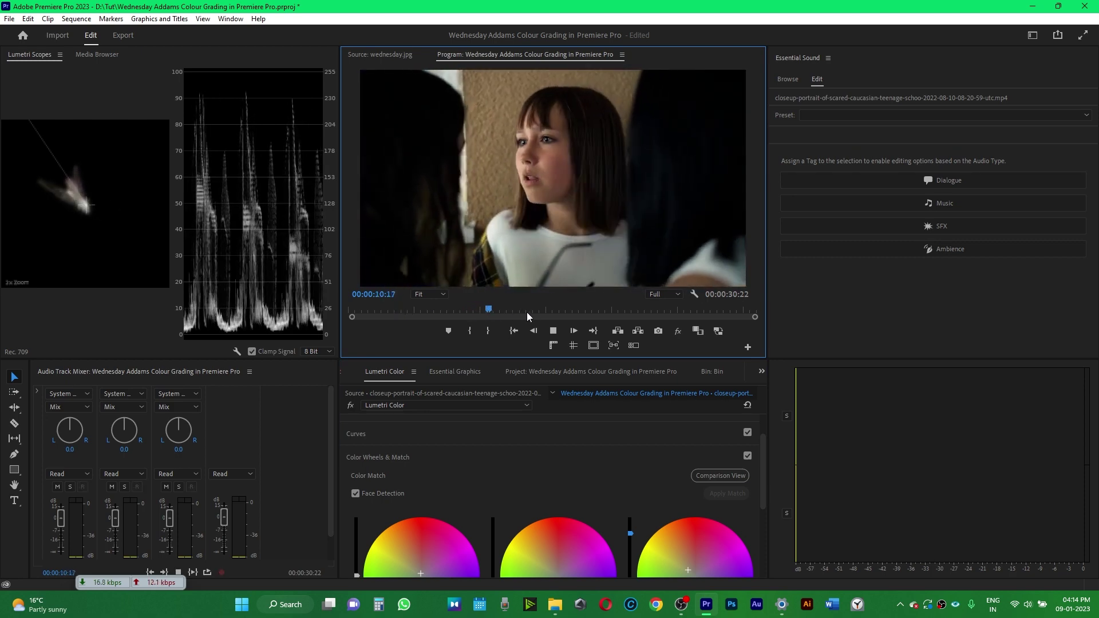
pyautogui.click(764, 460)
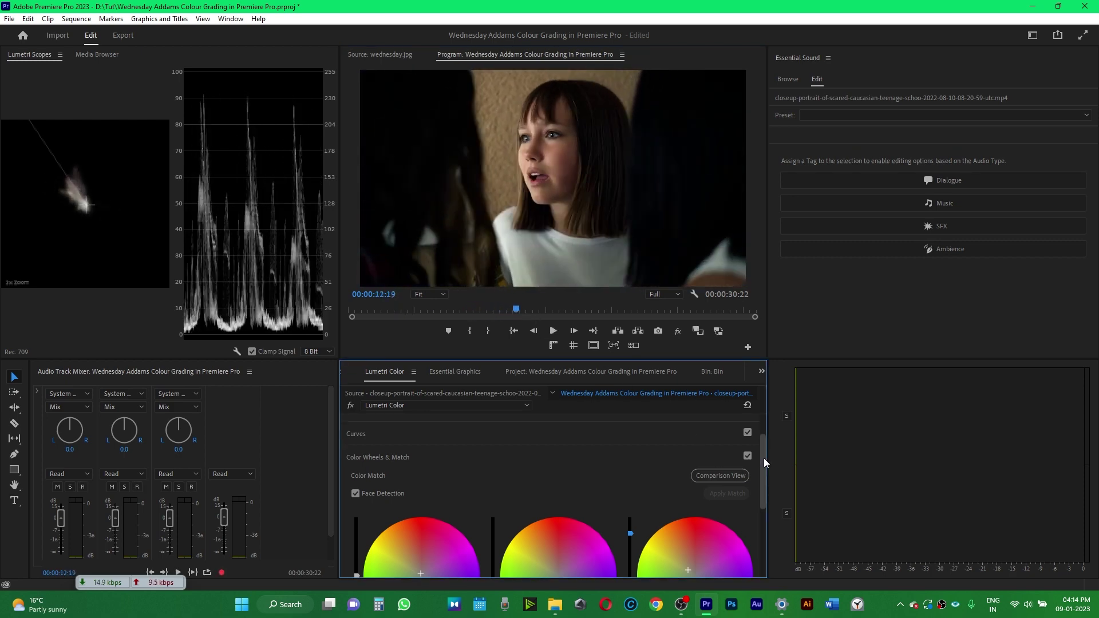
pyautogui.moveTo(764, 458); pyautogui.dragTo(771, 483)
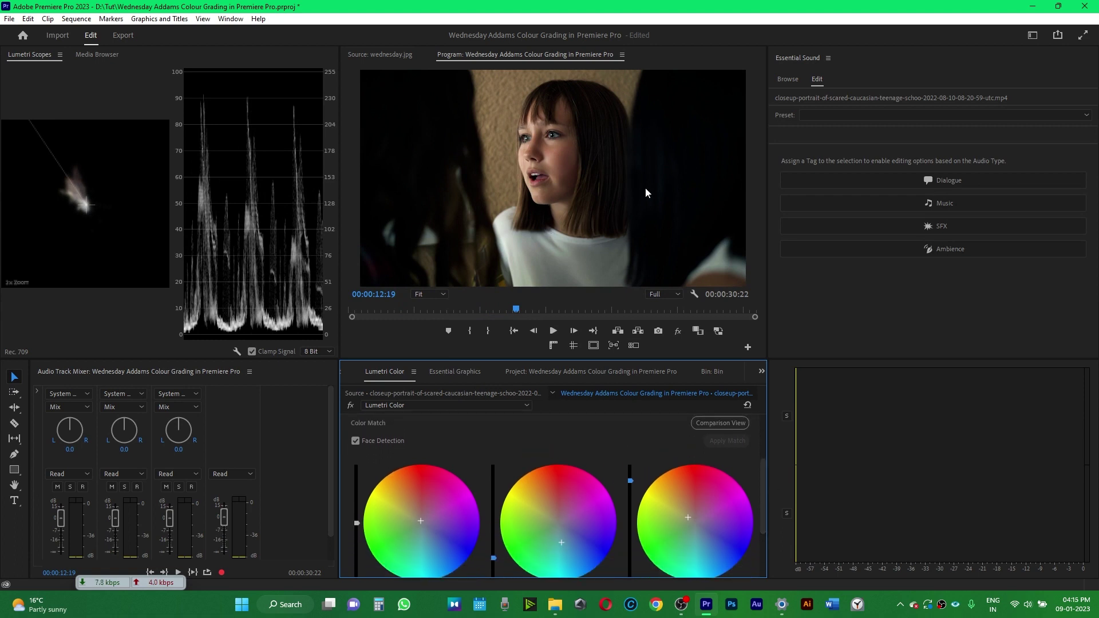
# Open the Bin showing both video clips, then return to Lumetri Color's Comparison View
pyautogui.click(603, 373)
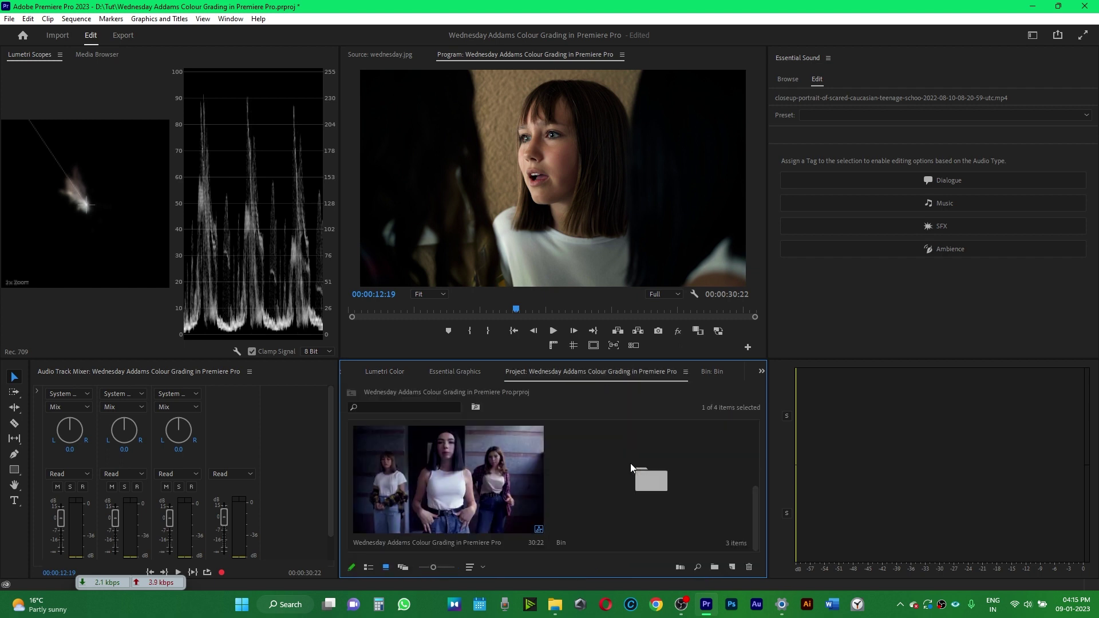
pyautogui.doubleClick(631, 463)
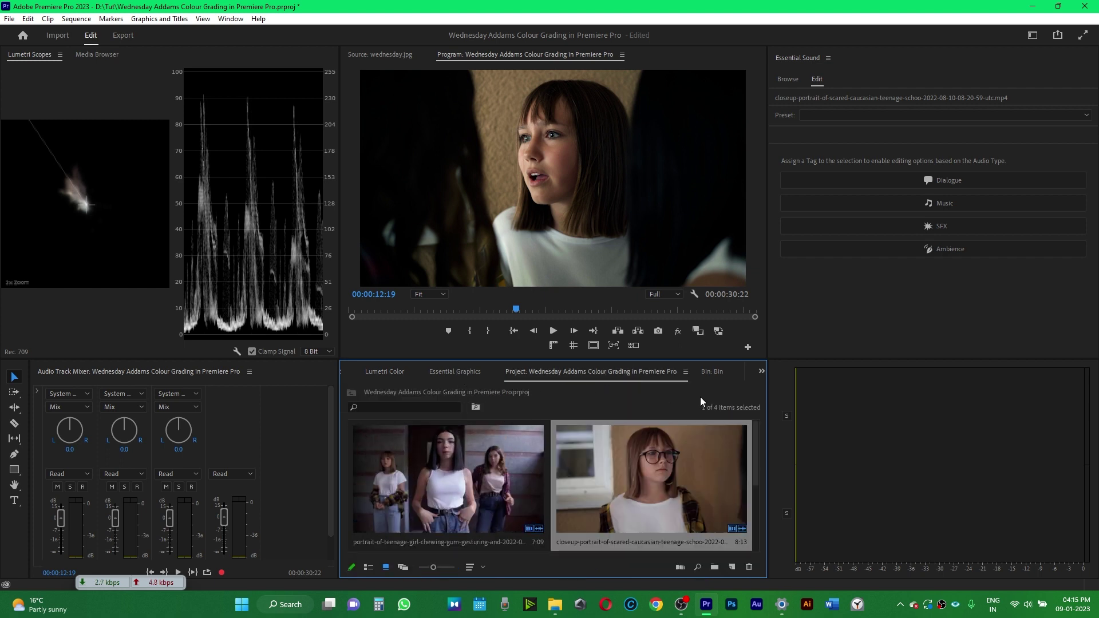
pyautogui.click(761, 371)
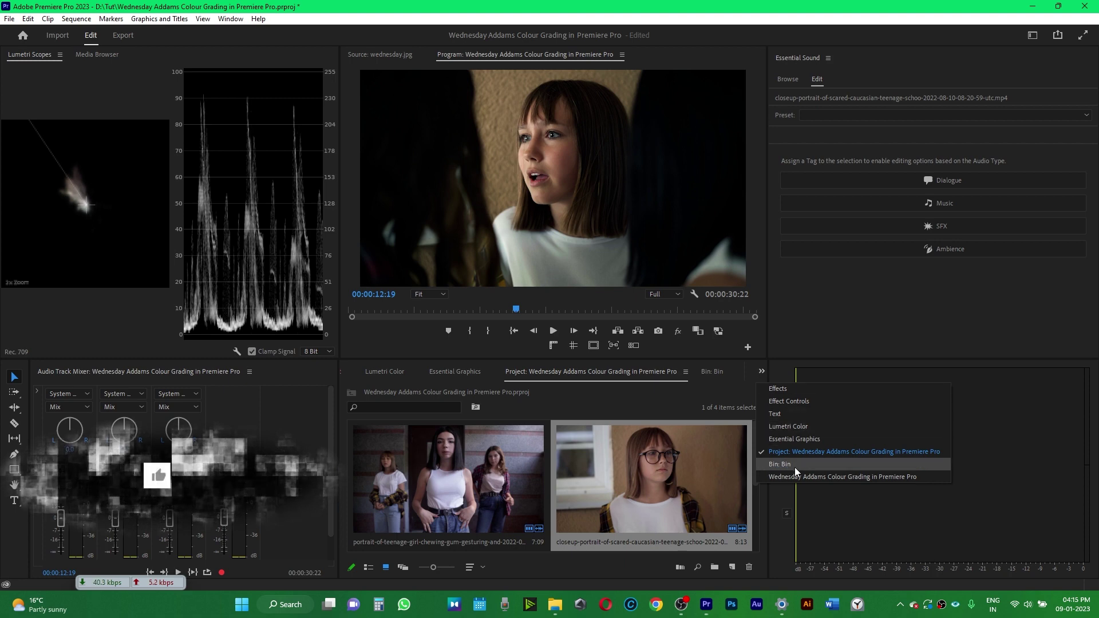
pyautogui.click(795, 427)
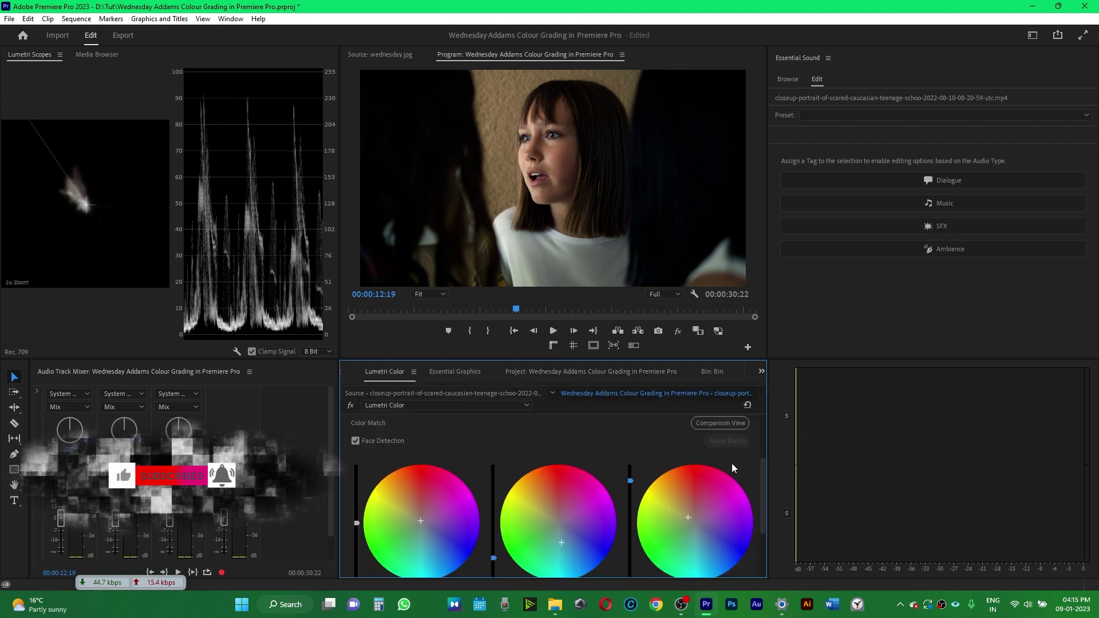
pyautogui.click(716, 424)
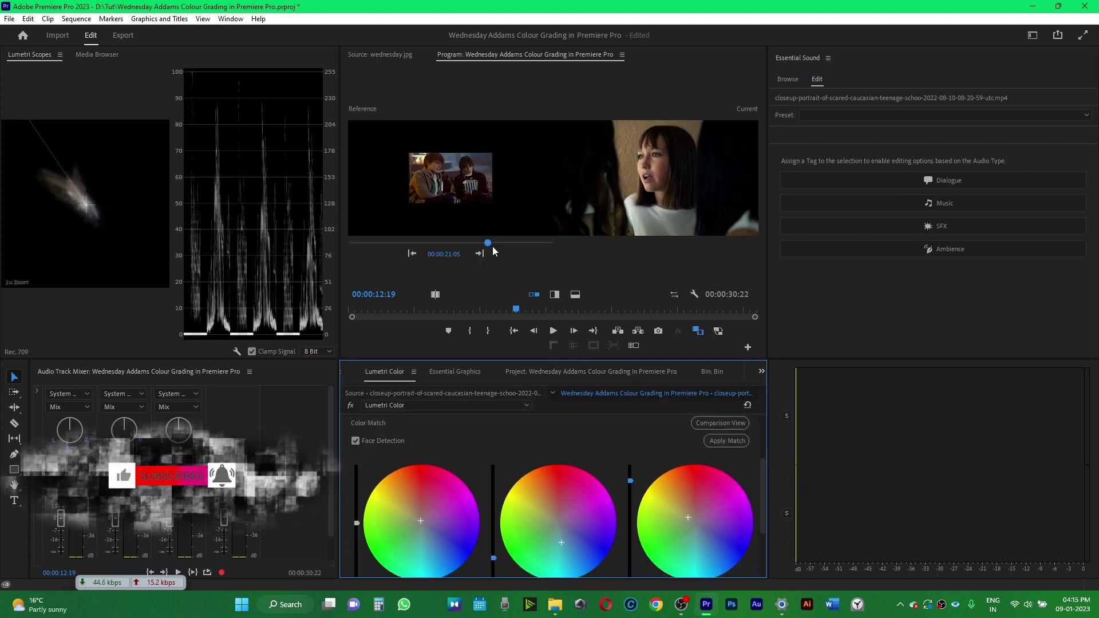
# Re-match the close-up to the dancing Wednesday still at 00:00:26:17 and review it full-frame
pyautogui.click(523, 243)
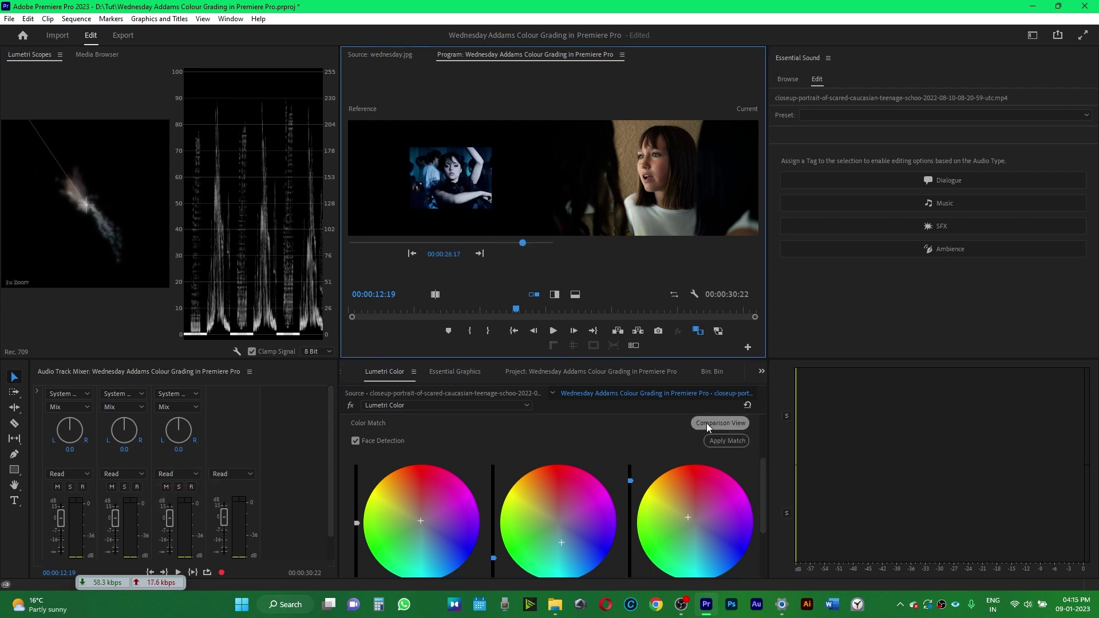
pyautogui.click(722, 441)
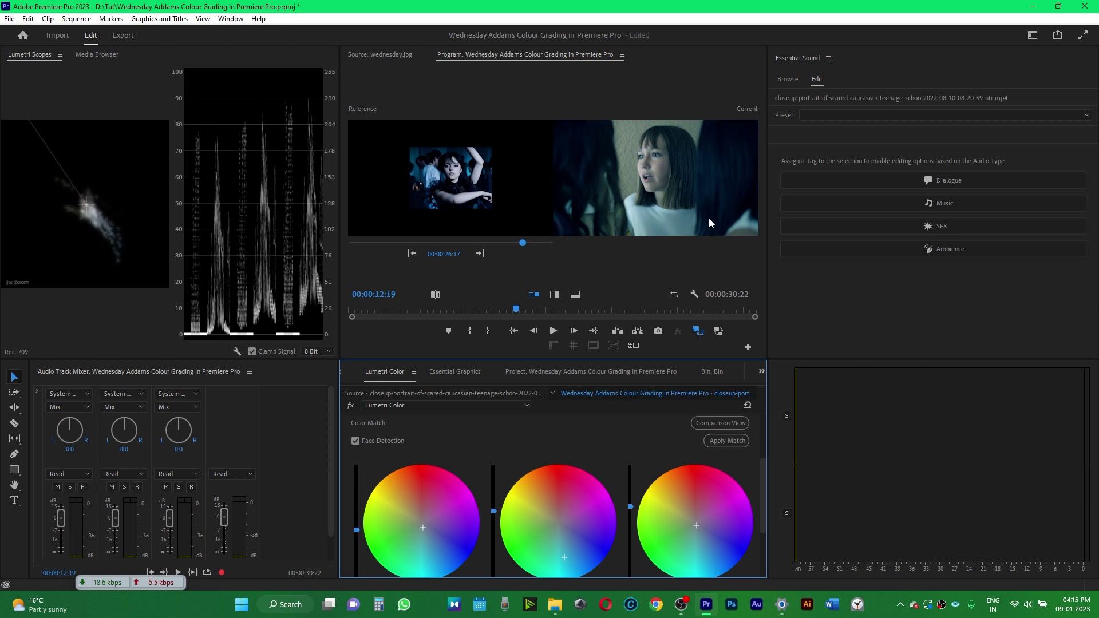
pyautogui.click(721, 424)
pyautogui.moveTo(412, 309)
pyautogui.mouseDown()
pyautogui.moveTo(386, 311)
pyautogui.moveTo(430, 311)
pyautogui.mouseUp()
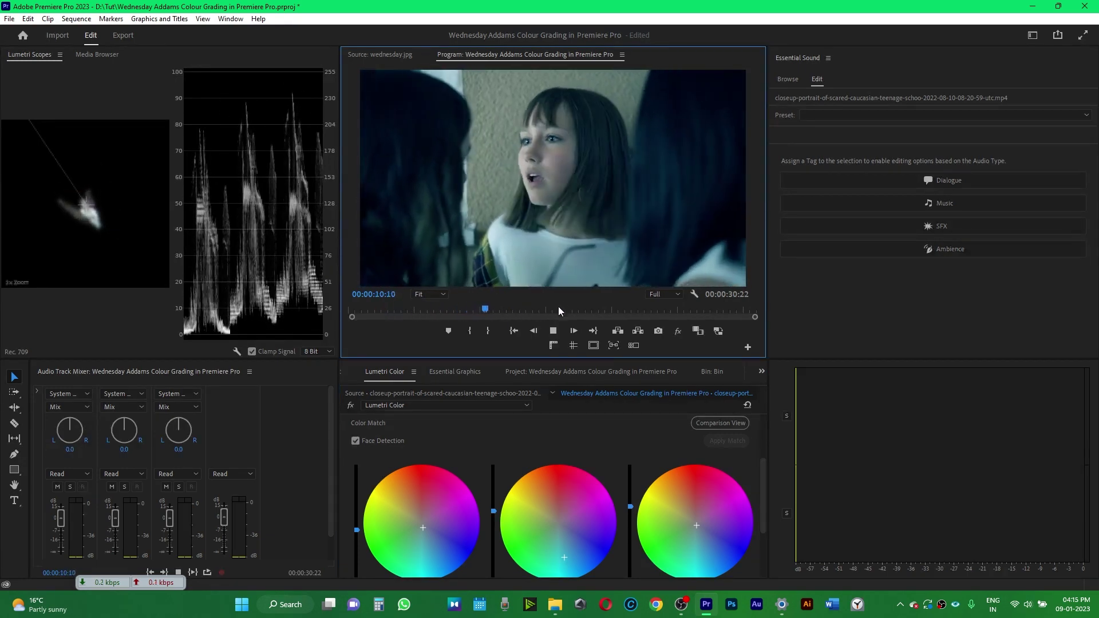
pyautogui.press('space')
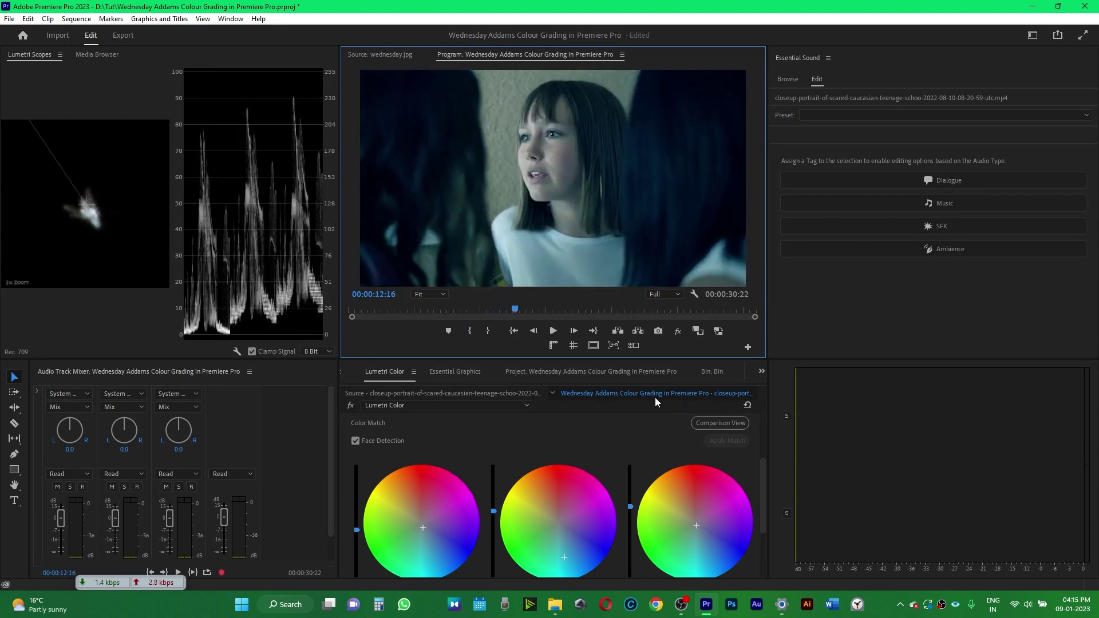